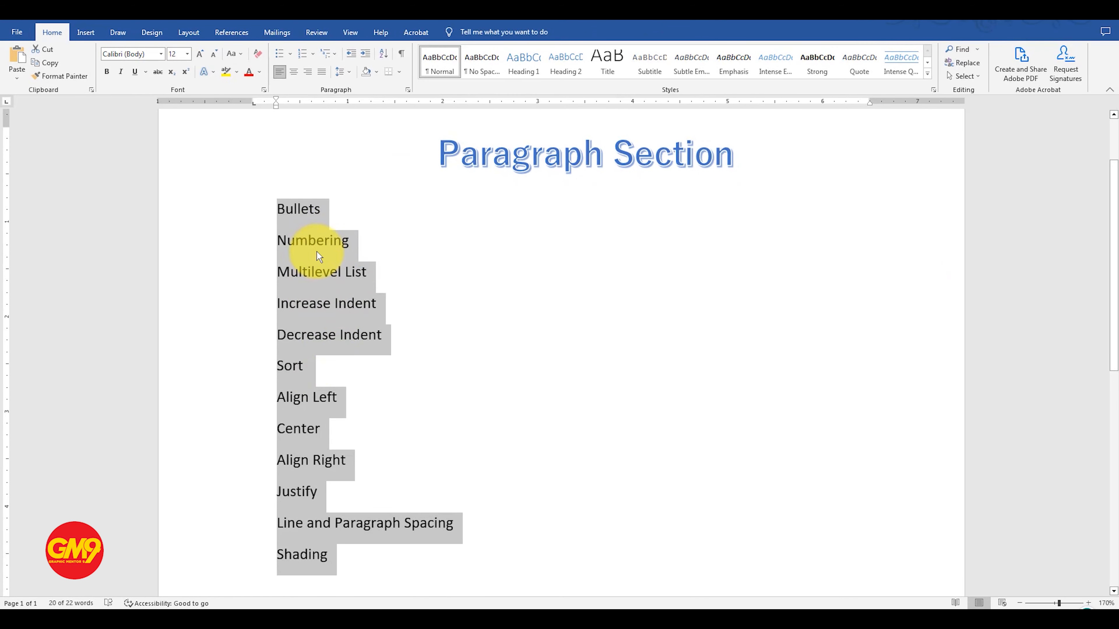
Step: Turn the twelve paragraph feature lines, from Bullets to Shading, into a list with the multicoloured cross bullet
mouse_move(287, 207)
left_mouse_down()
mouse_move(282, 300)
mouse_move(343, 551)
left_mouse_up()
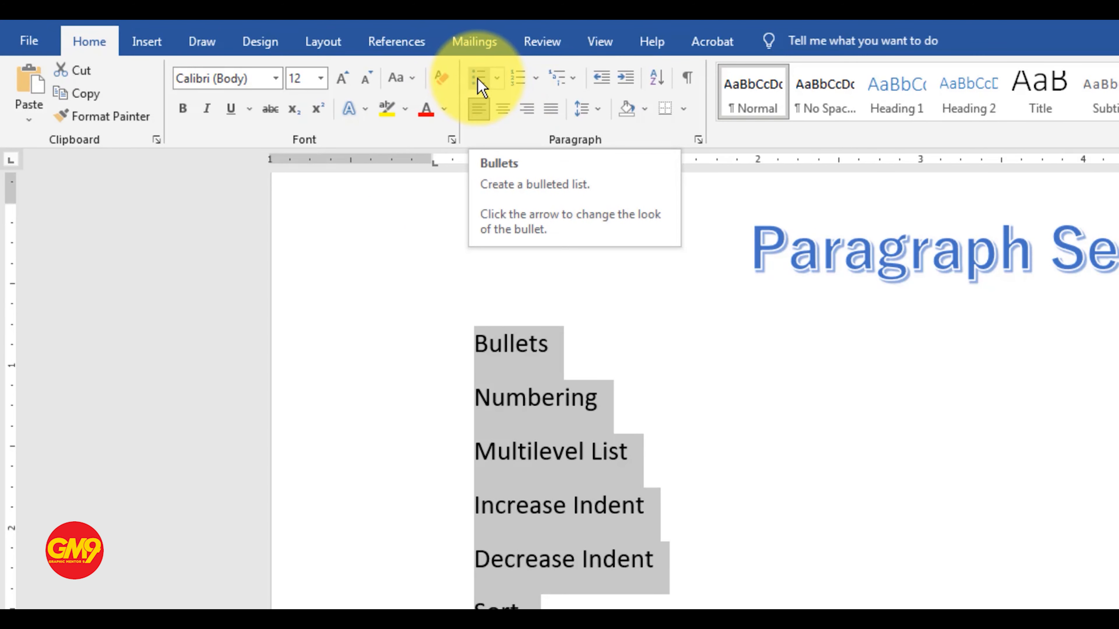
left_click(479, 83)
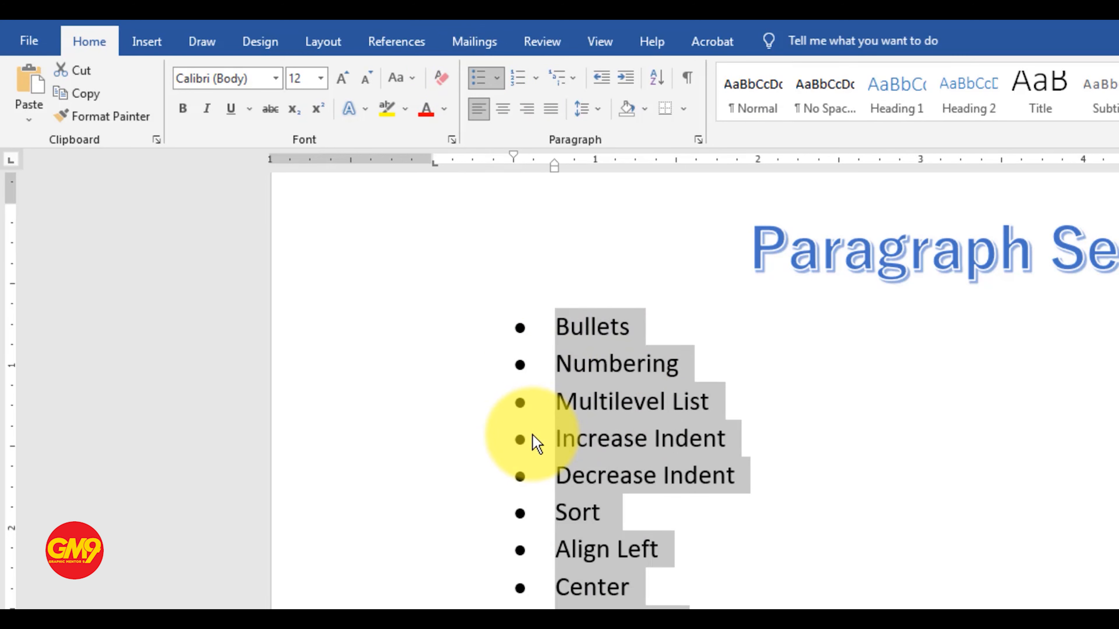
left_click(497, 79)
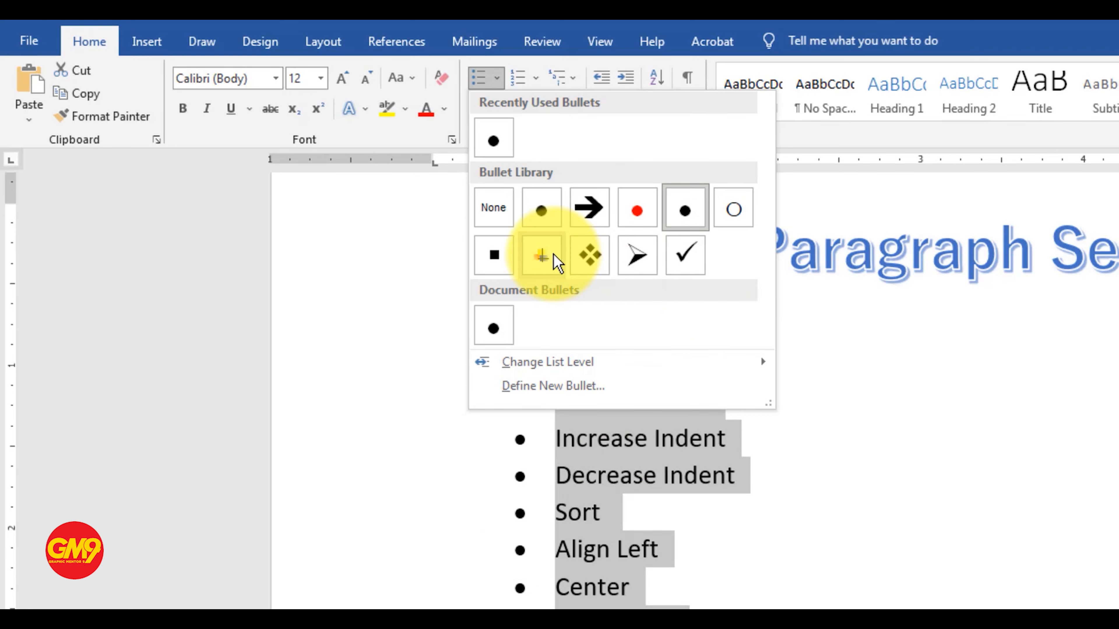
left_click(542, 256)
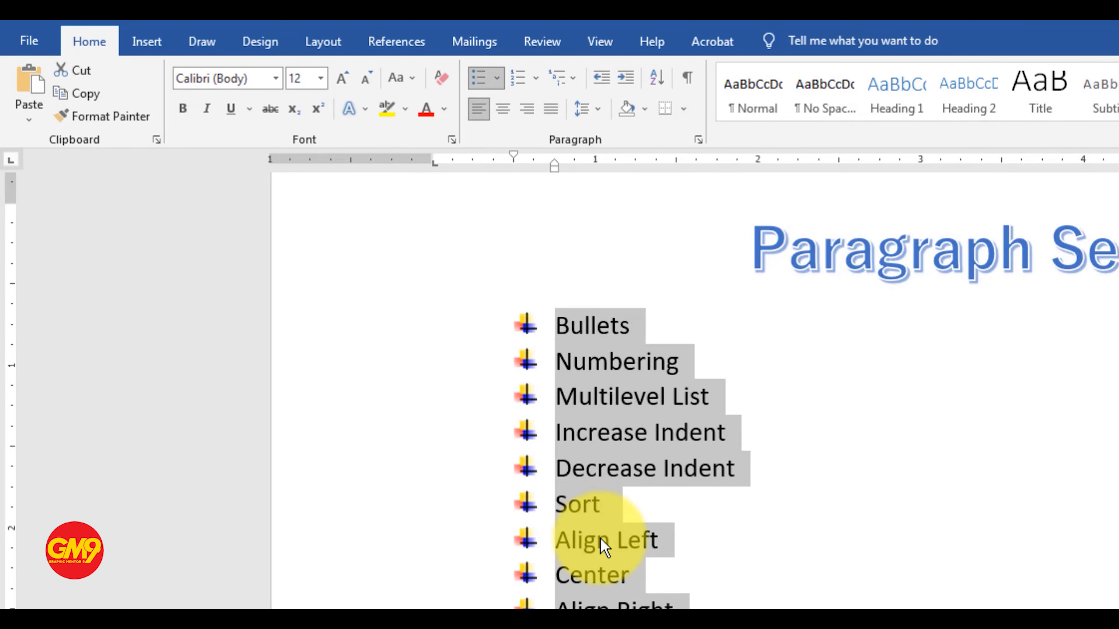
left_click(612, 433)
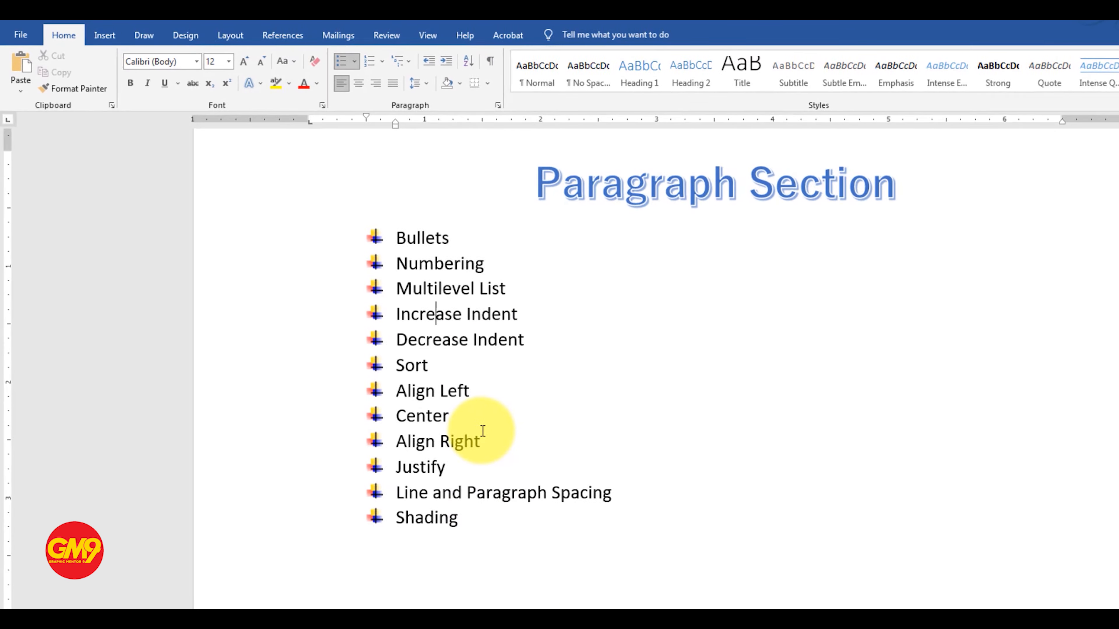
Step: Add an empty bulleted line below Bullets and another below Shading in the bulleted list
left_click_drag(397, 238, 484, 263)
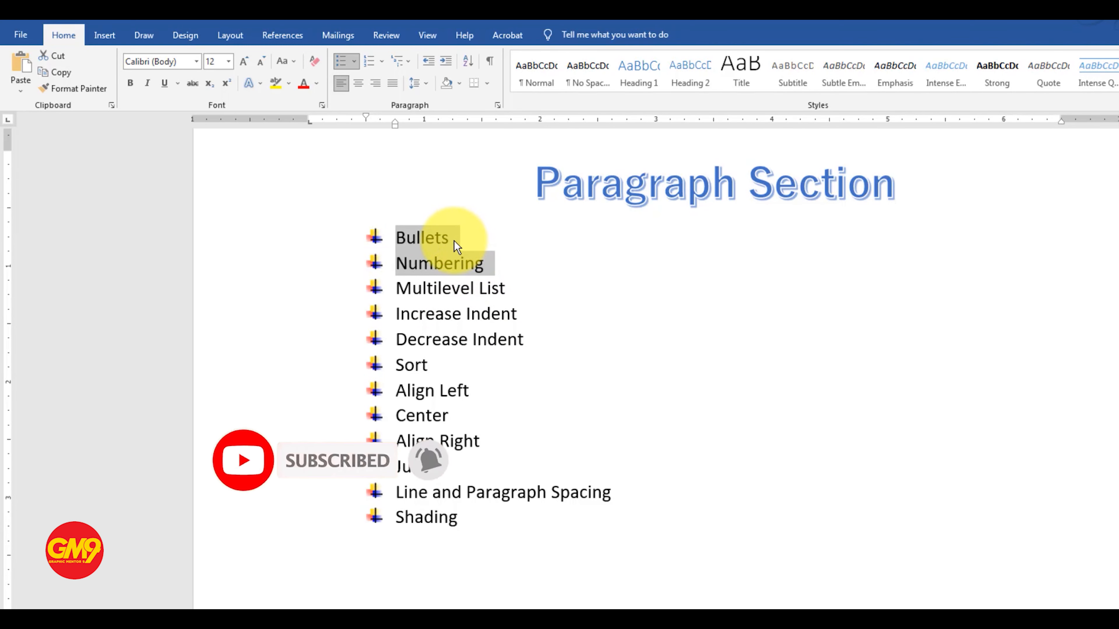
left_click(446, 241)
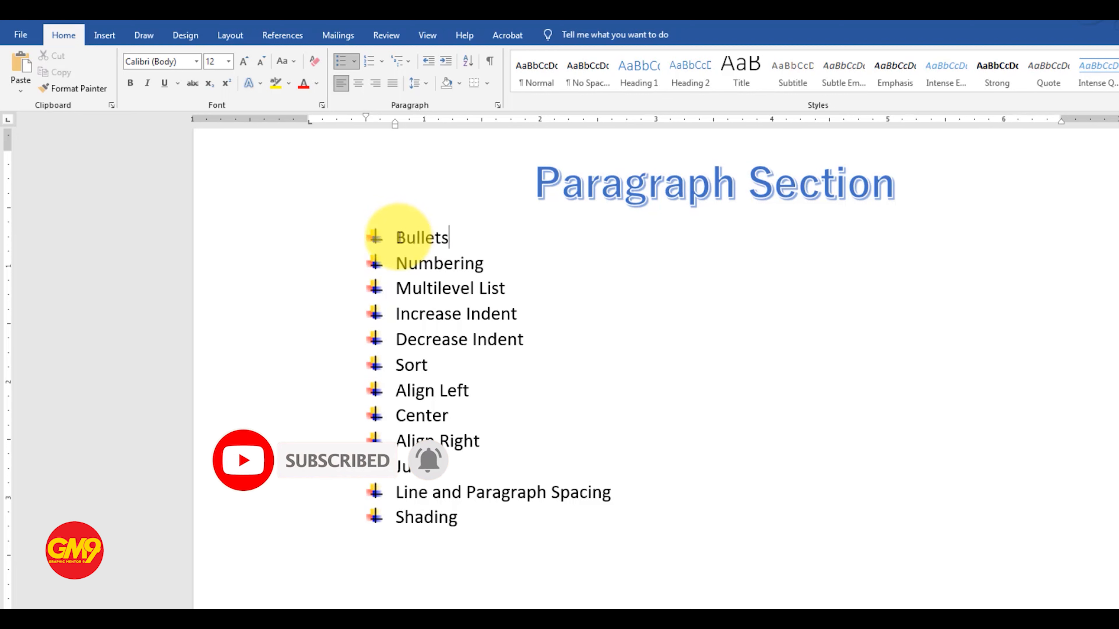
double_click(447, 238)
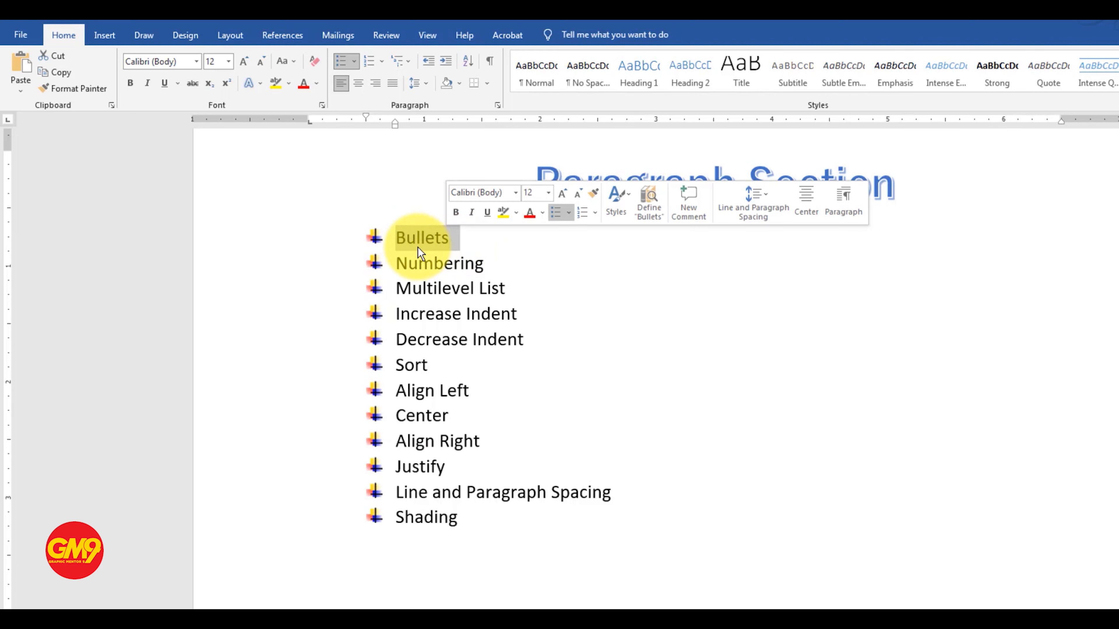
left_click(403, 239)
left_click(446, 238)
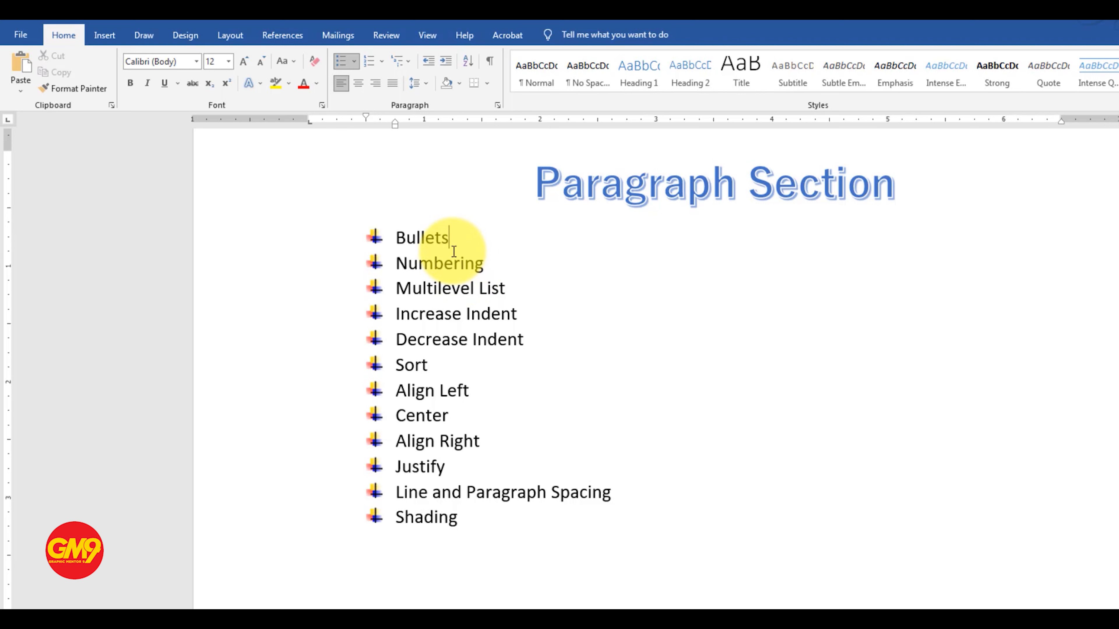
key("Return")
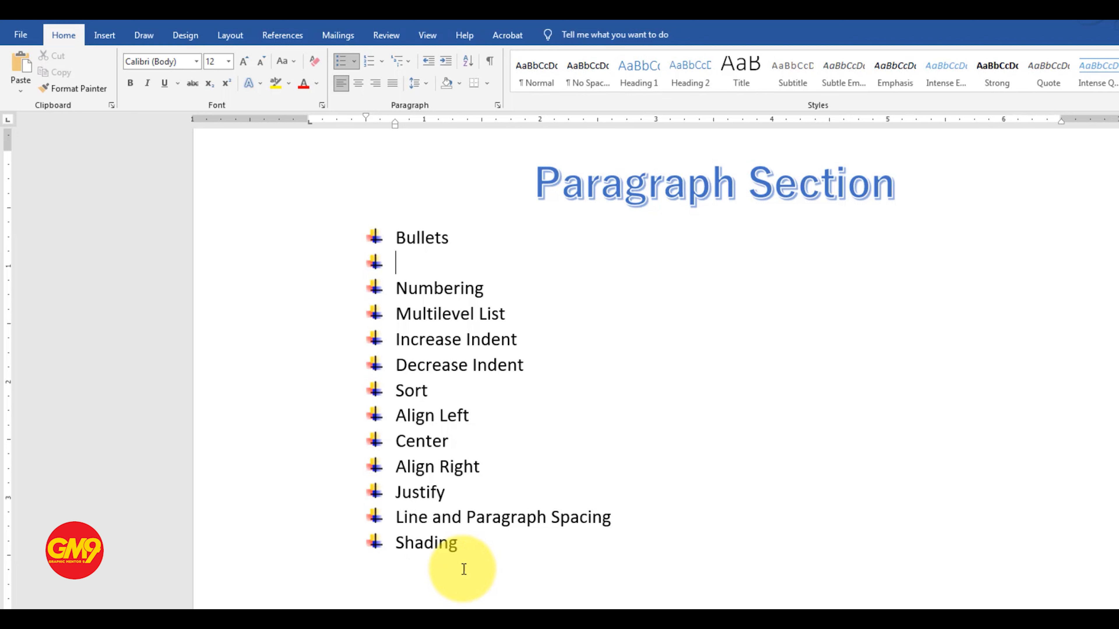
left_click(465, 547)
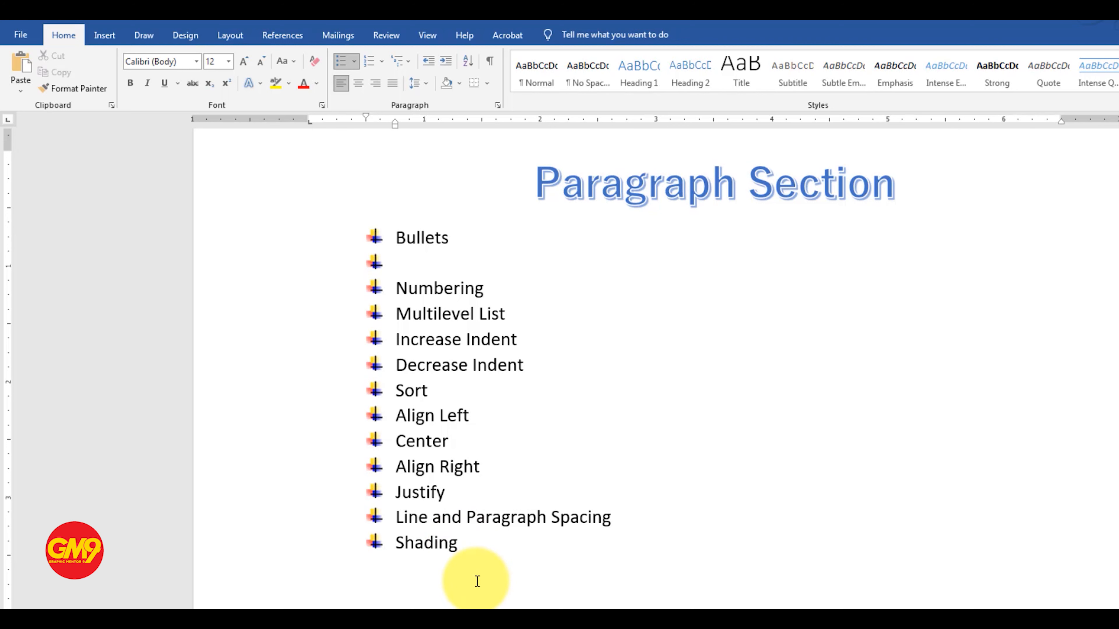
key("Return")
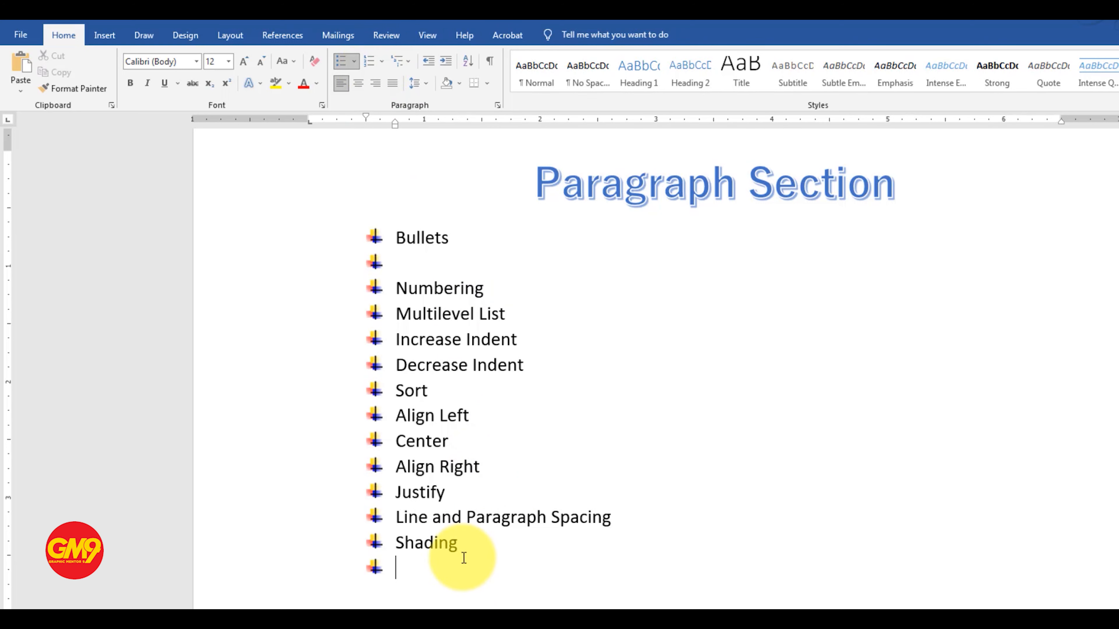
Step: Copy the whole bulleted list and paste the duplicate on the blank area below it
mouse_move(469, 563)
left_mouse_down()
mouse_move(437, 545)
mouse_move(390, 236)
left_mouse_up()
key("ctrl+c")
scroll(370, 529, "down", 2)
left_click(370, 582)
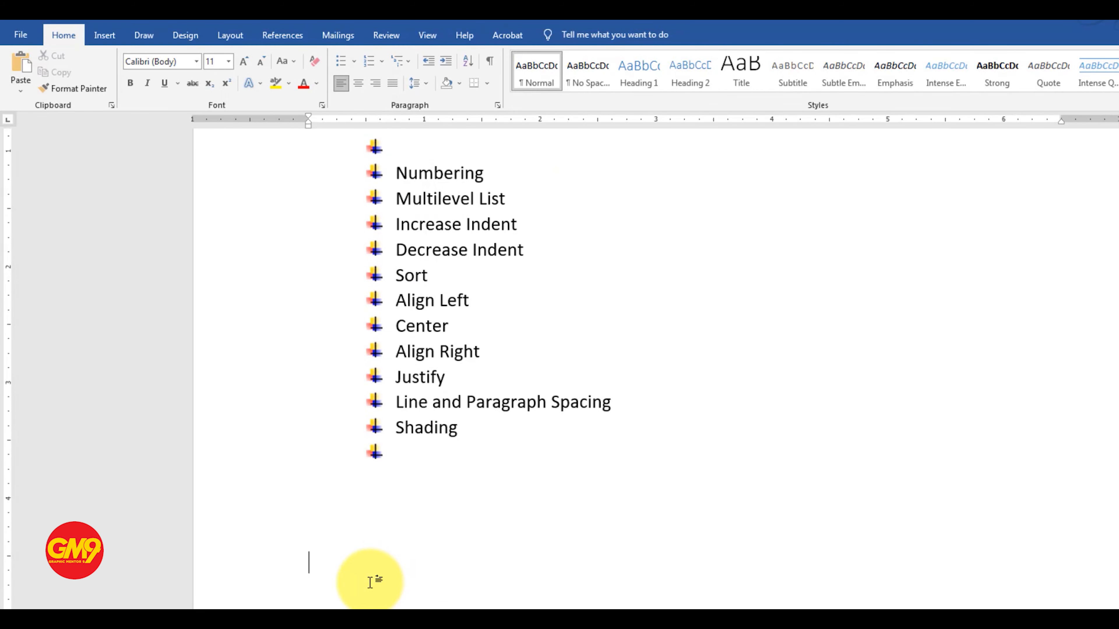
key("ctrl+v")
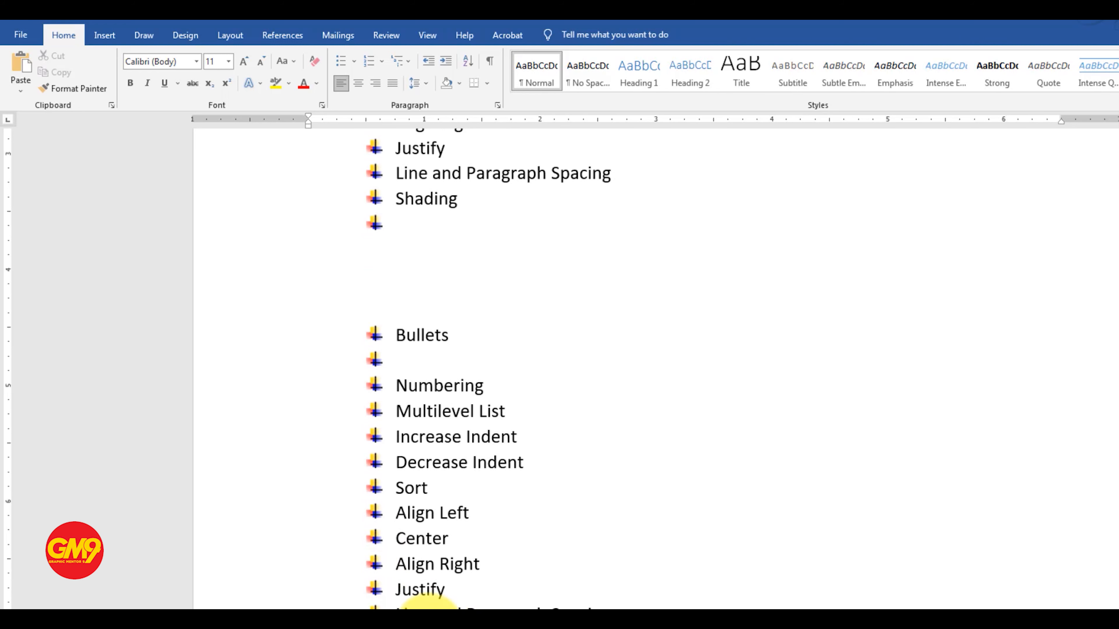
Step: Remove the bullets from the duplicated list and delete its empty line between Bullets and Numbering
left_click_drag(418, 606, 370, 320)
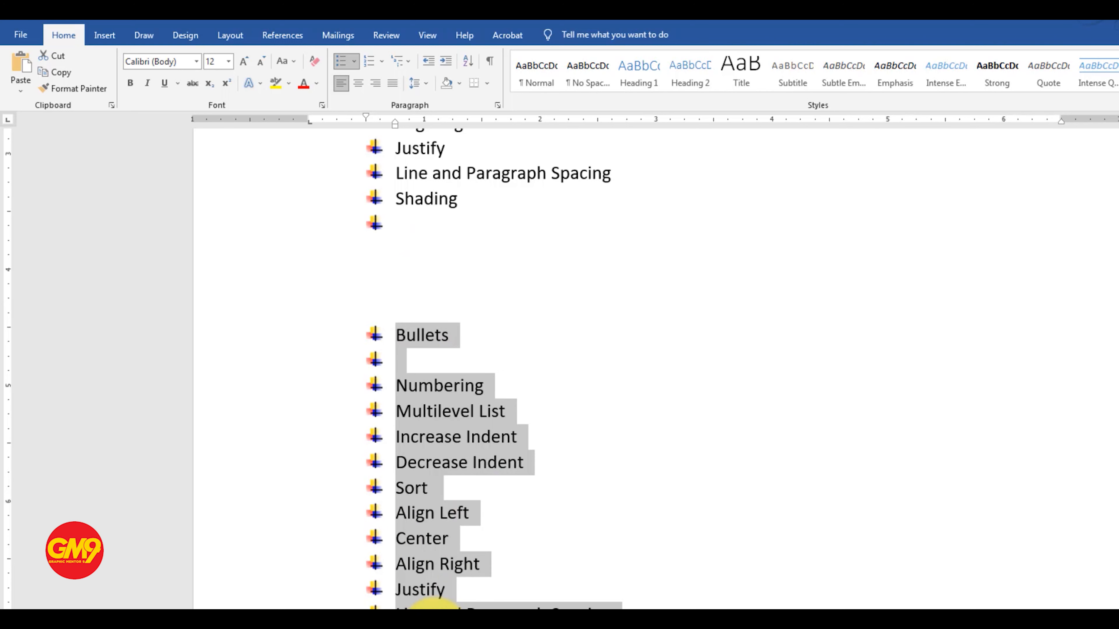
left_click(356, 63)
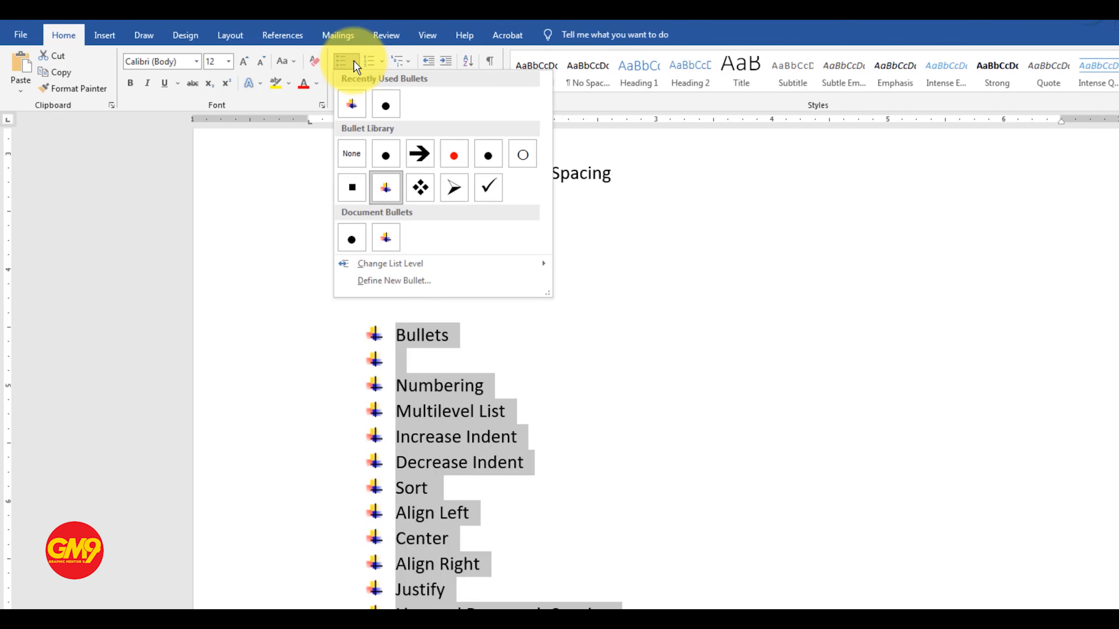
left_click(355, 149)
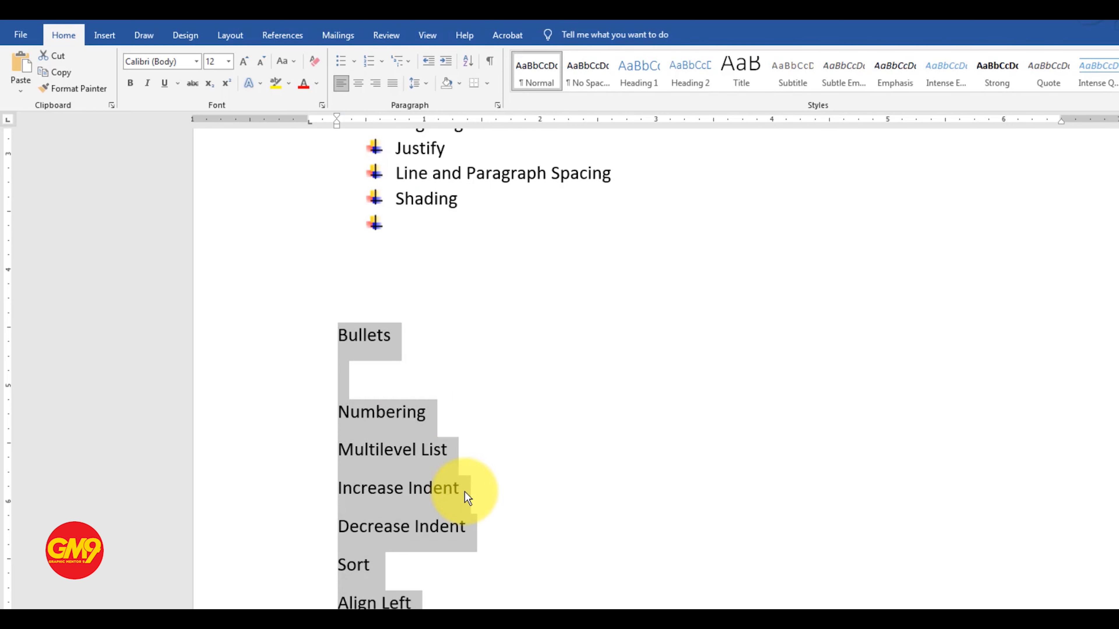
left_click(356, 394)
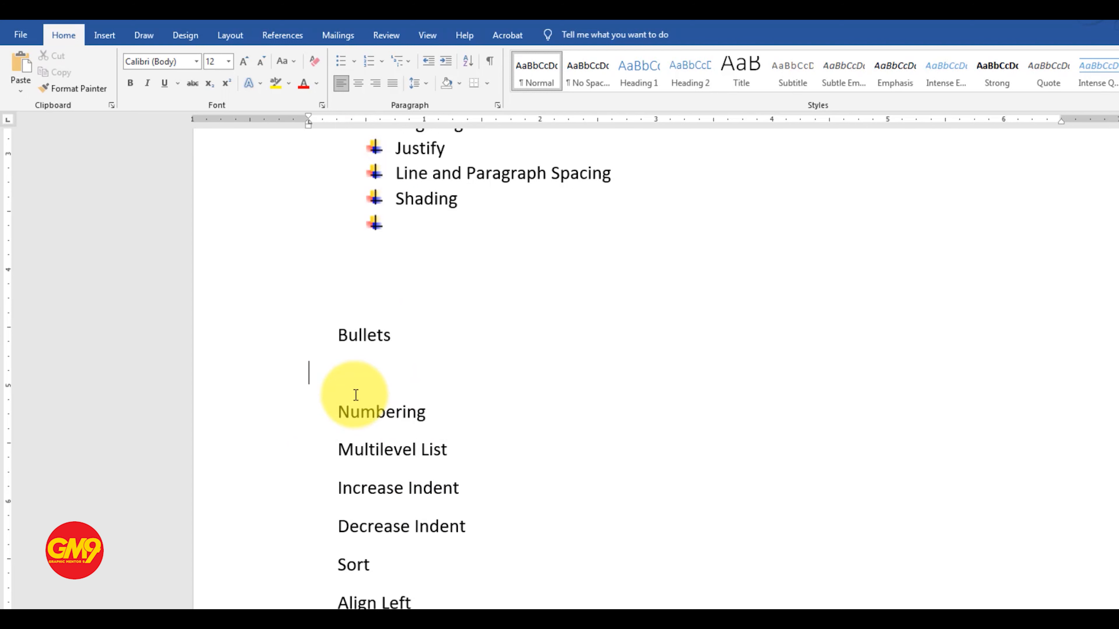
key("BackSpace")
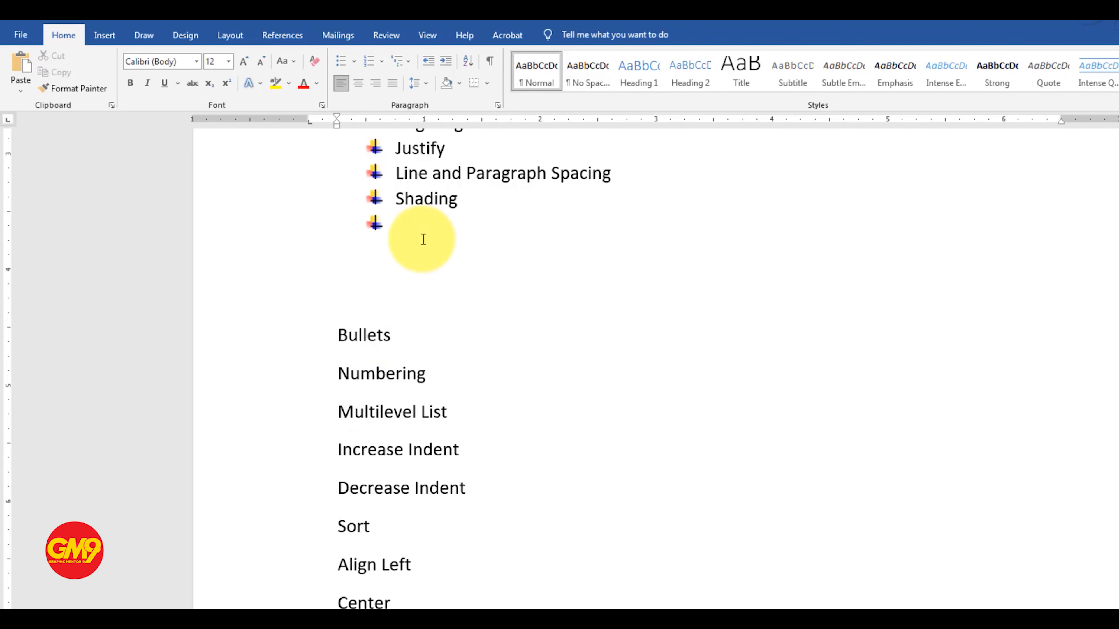
Step: Apply 1. 2. 3. numbering to the duplicated list, from Bullets to Shading
scroll(376, 427, "down", 3)
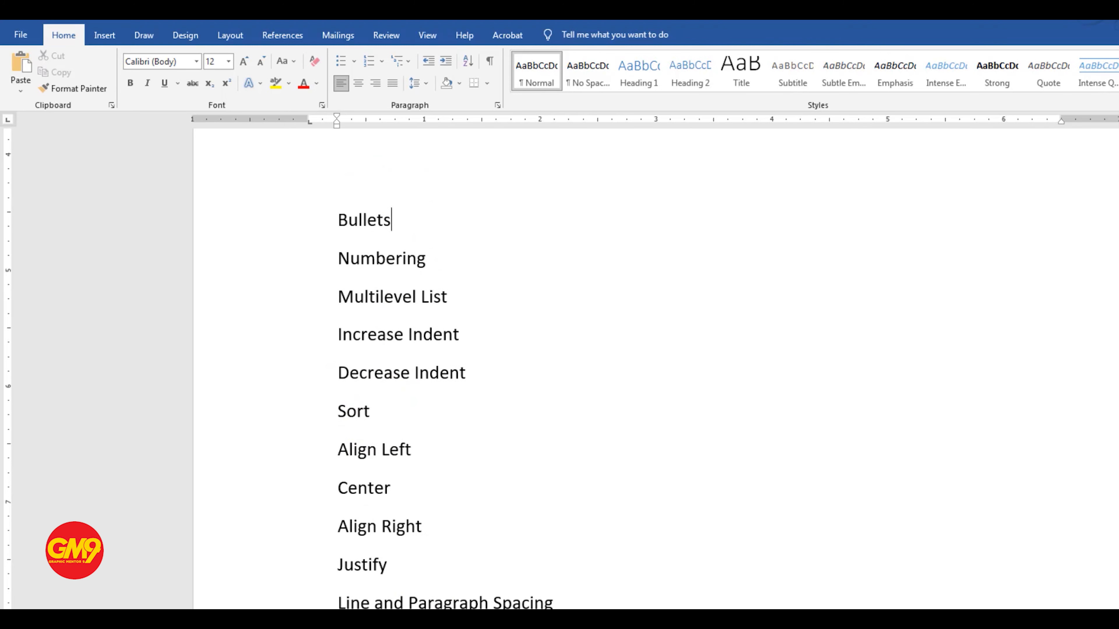
left_click_drag(335, 535, 325, 236)
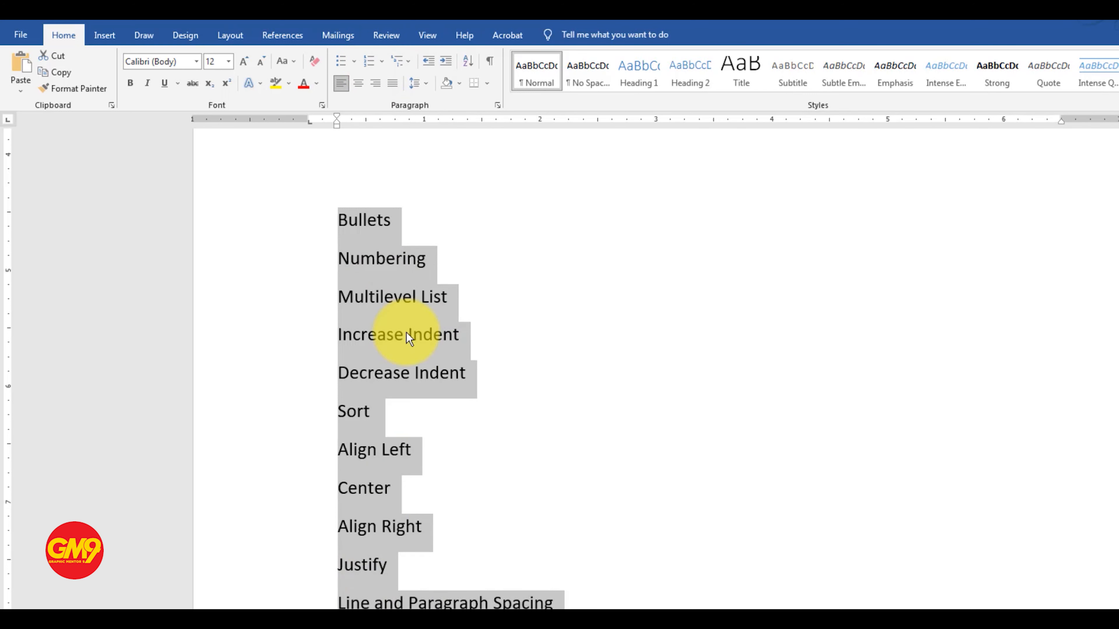
left_click(370, 62)
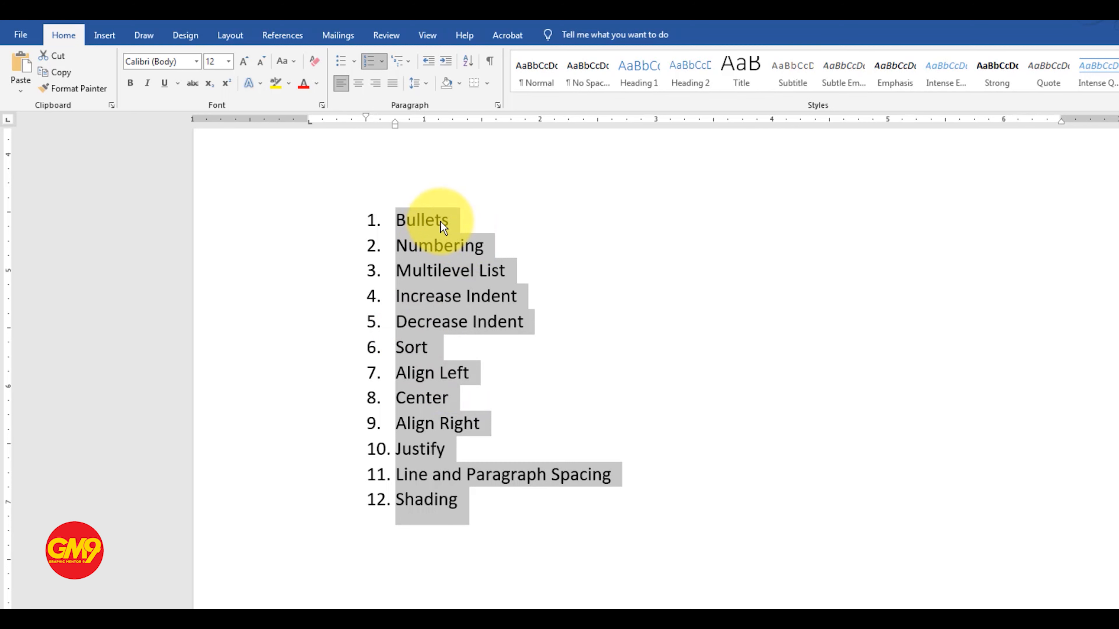
Step: Add an empty numbered item below Bullets and another below Shading in the numbered list
left_click(453, 220)
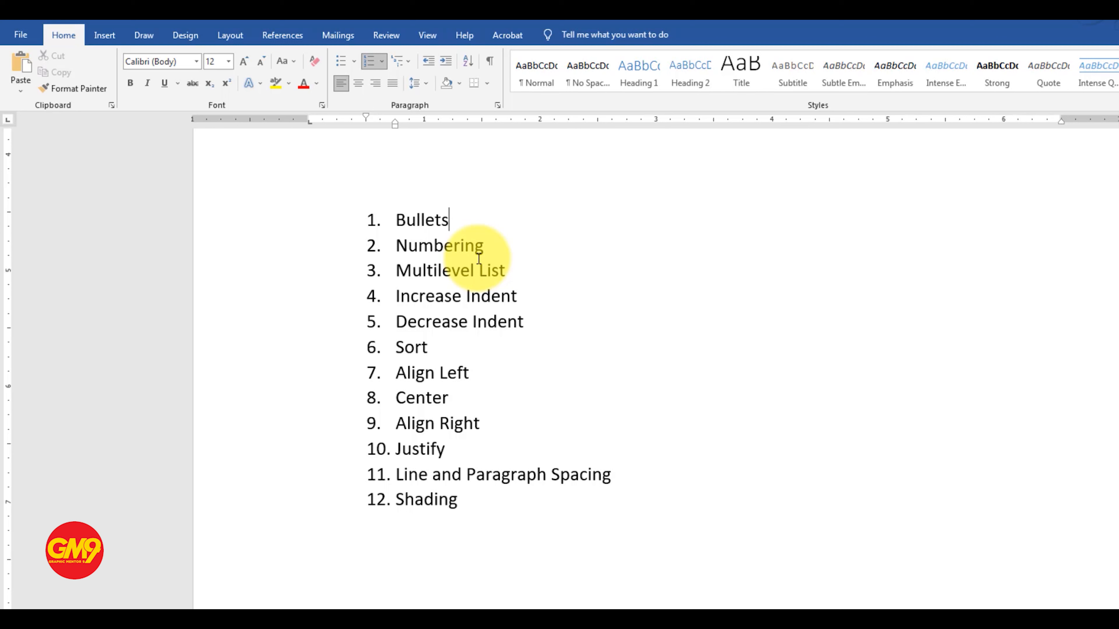
key("Return")
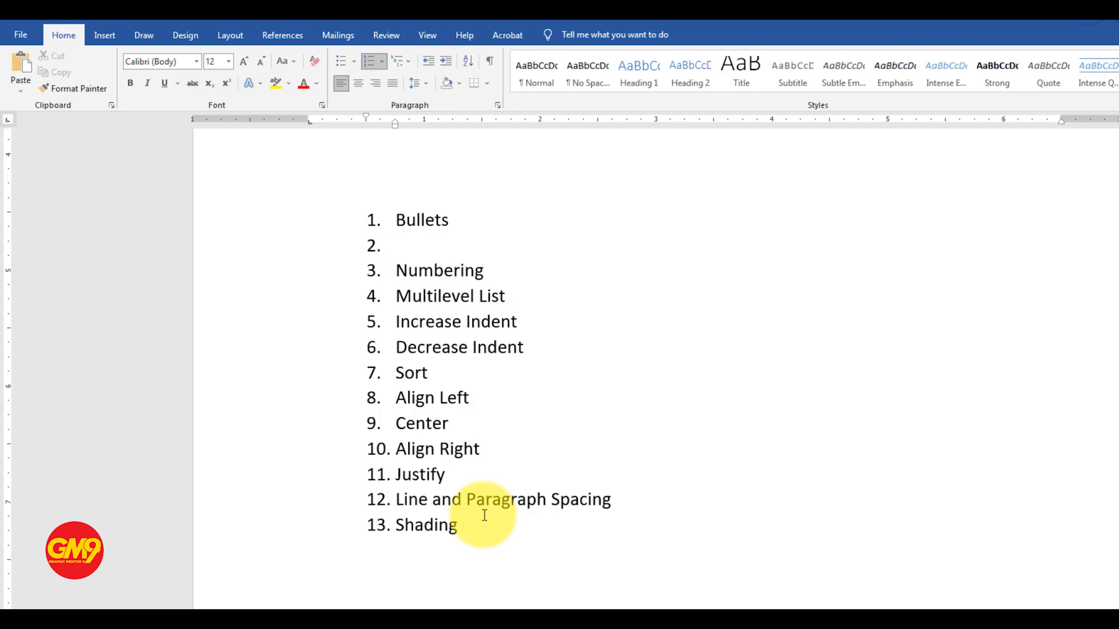
left_click(469, 536)
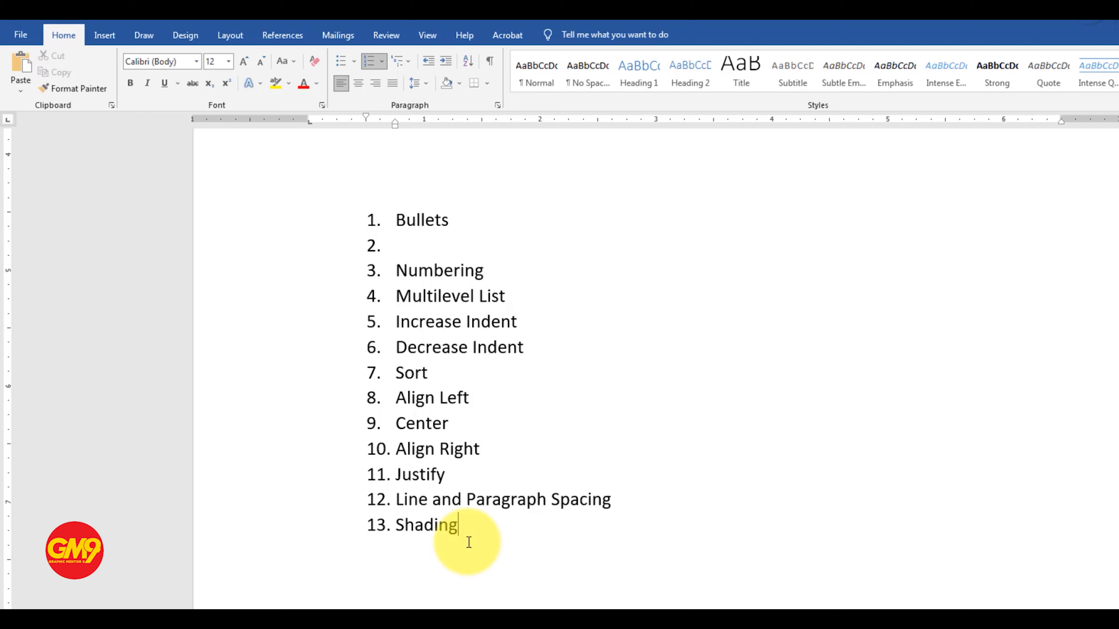
key("Return")
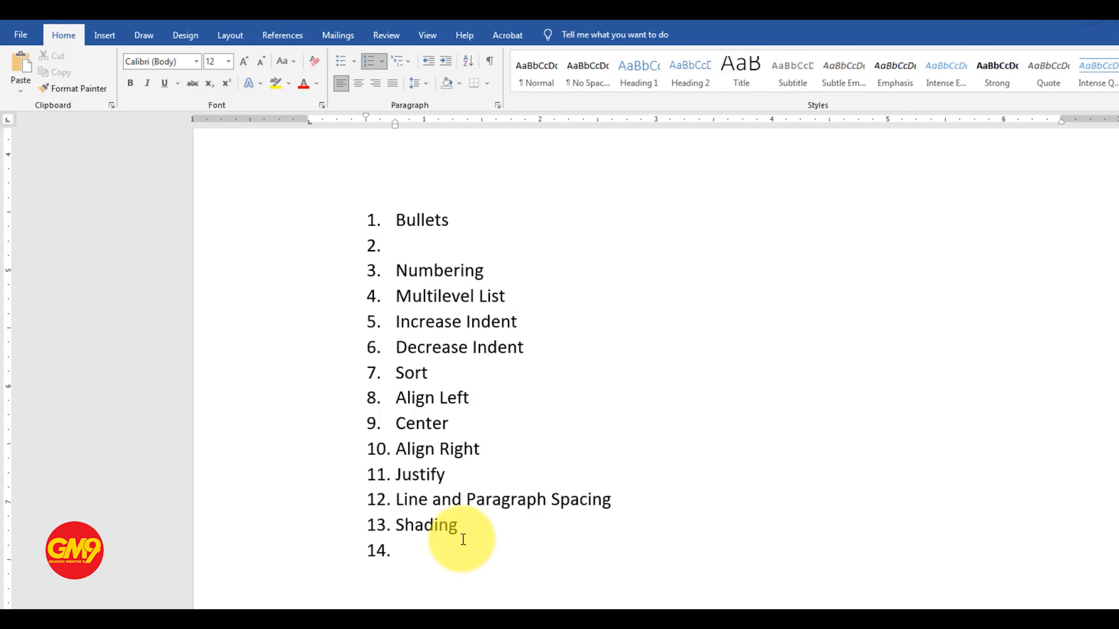
Step: Preview other number formats from the numbering library on the numbered list and choose the 1. 2. 3. format
mouse_move(458, 527)
left_mouse_down()
mouse_move(419, 469)
mouse_move(383, 185)
left_mouse_up()
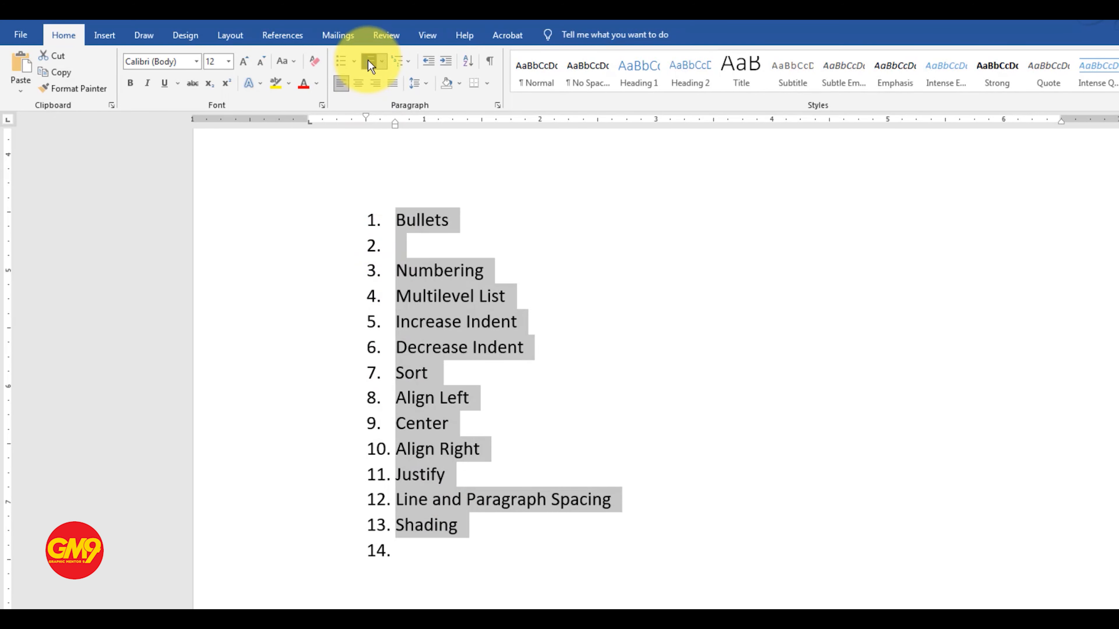
left_click(383, 61)
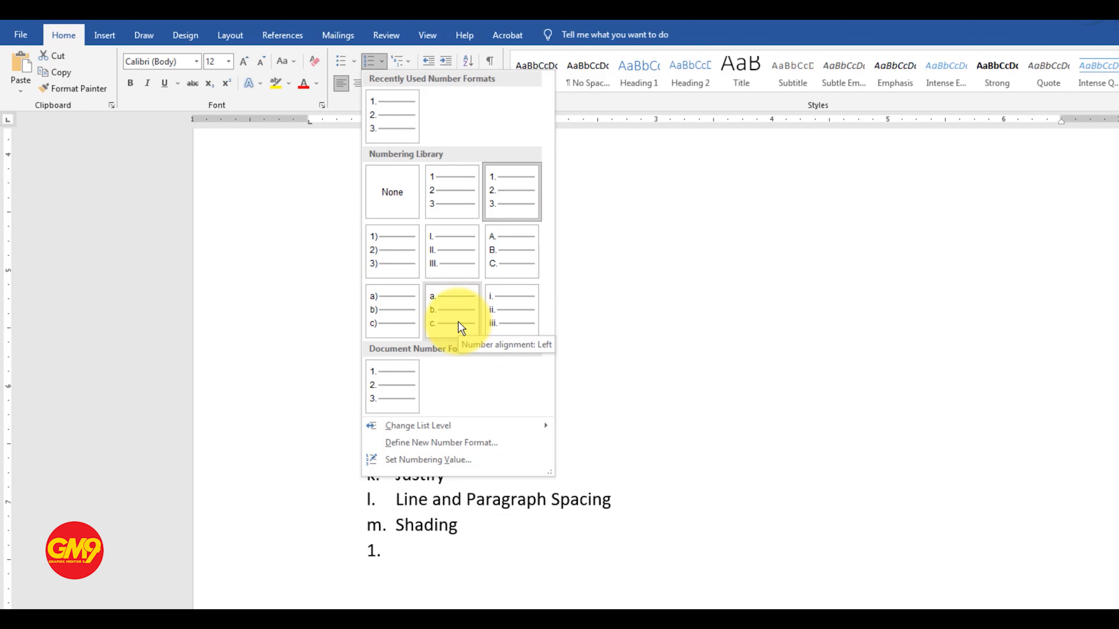
left_click(410, 526)
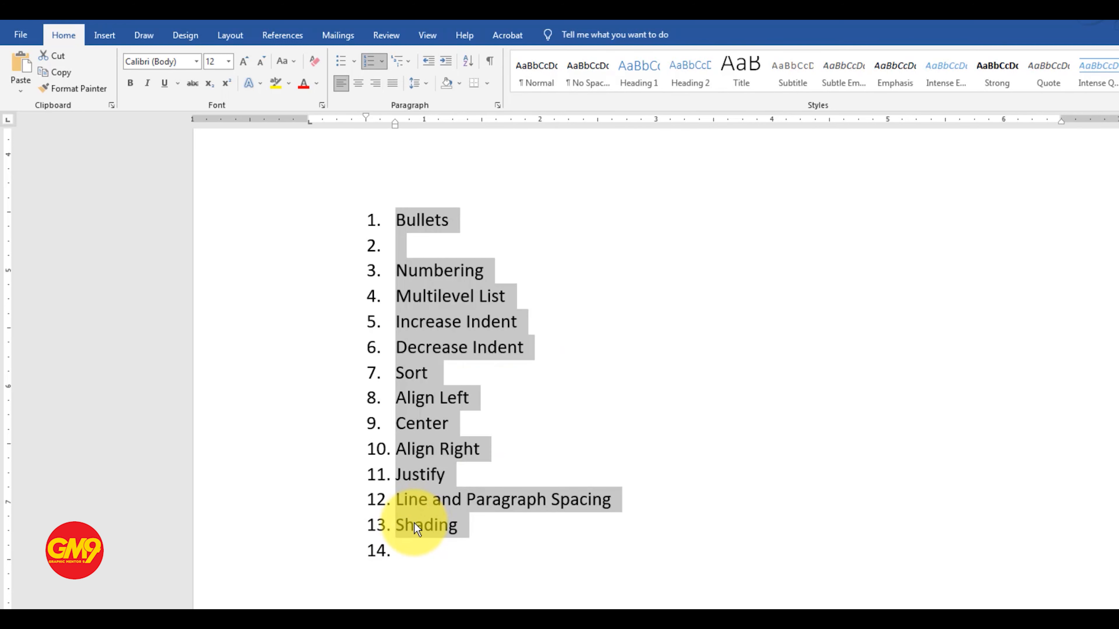
scroll(454, 451, "up", 3)
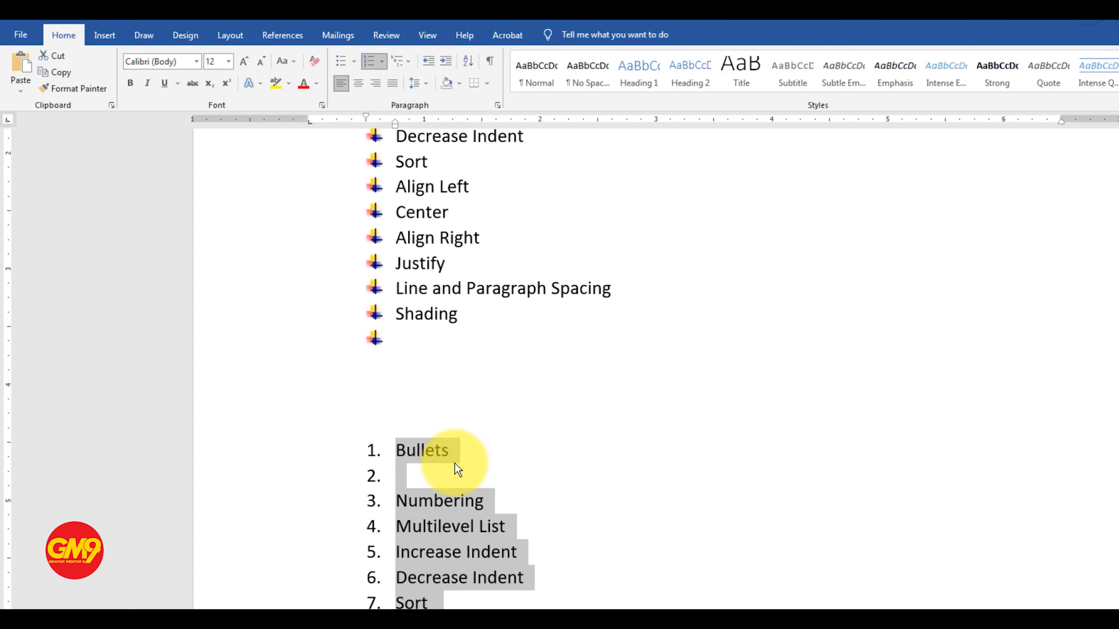
scroll(455, 463, "down", 1)
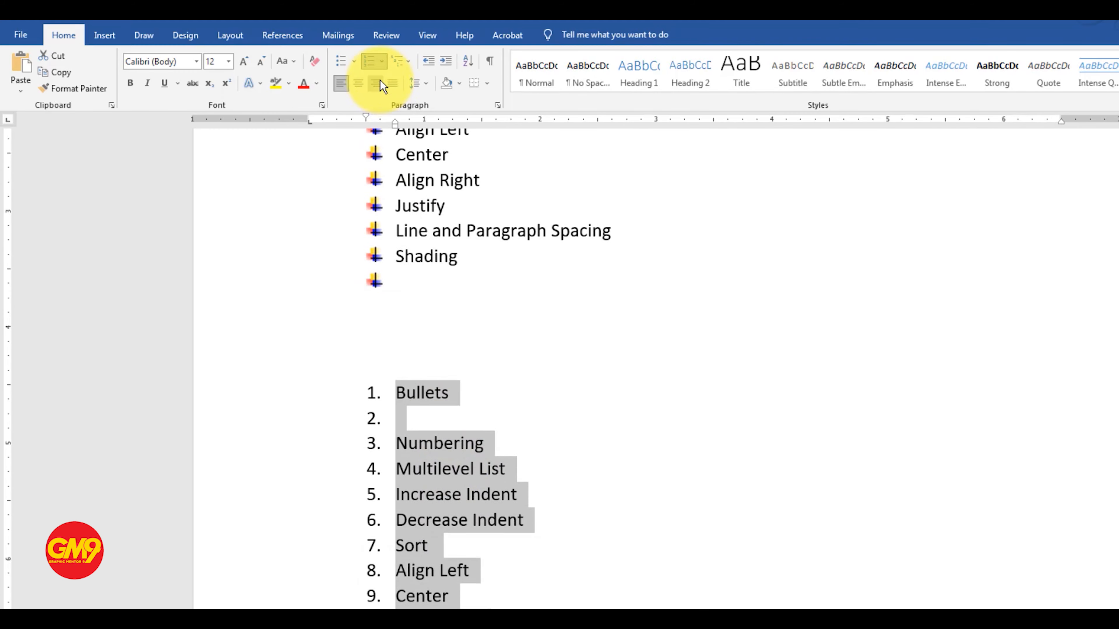
left_click(382, 61)
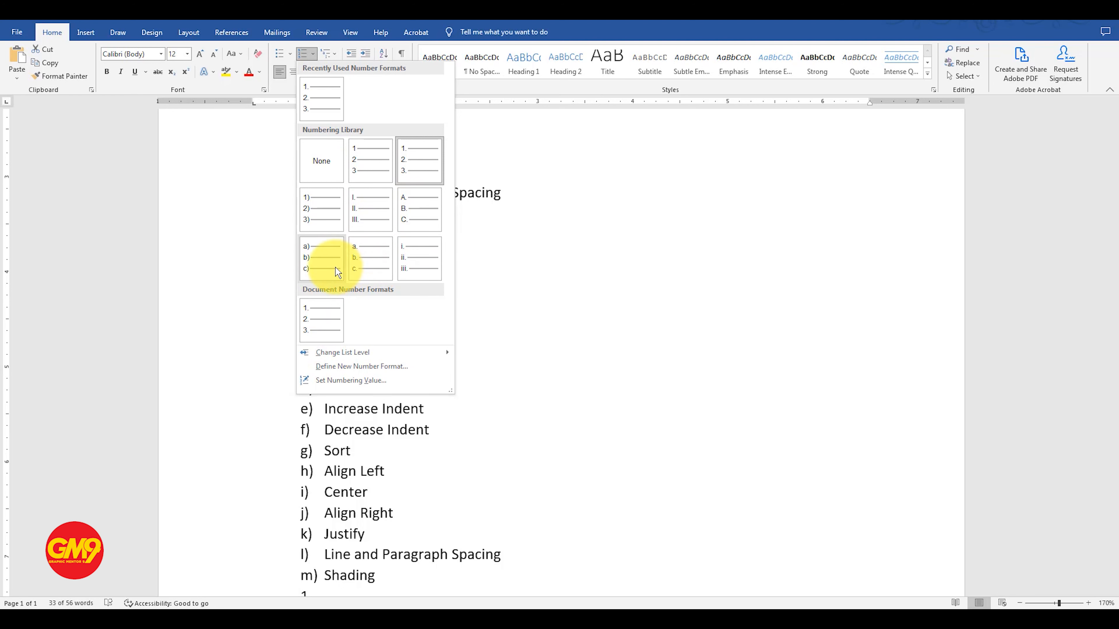
left_click(415, 166)
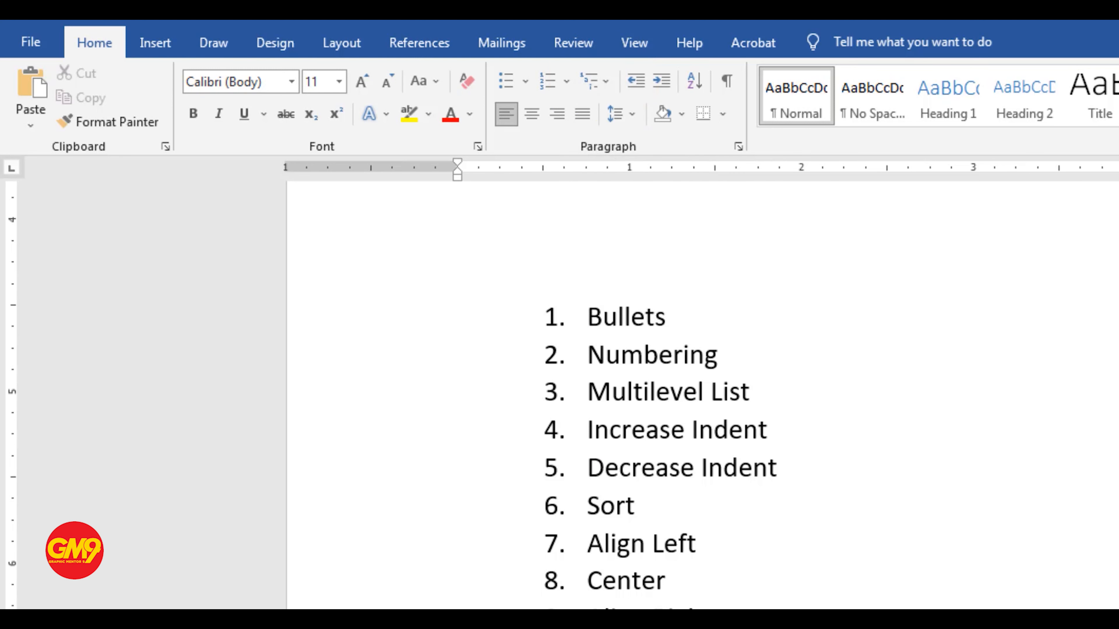
Step: Insert a page break below Shading in the first numbered list, so the second list starts on a new page
scroll(702, 394, "down", 6)
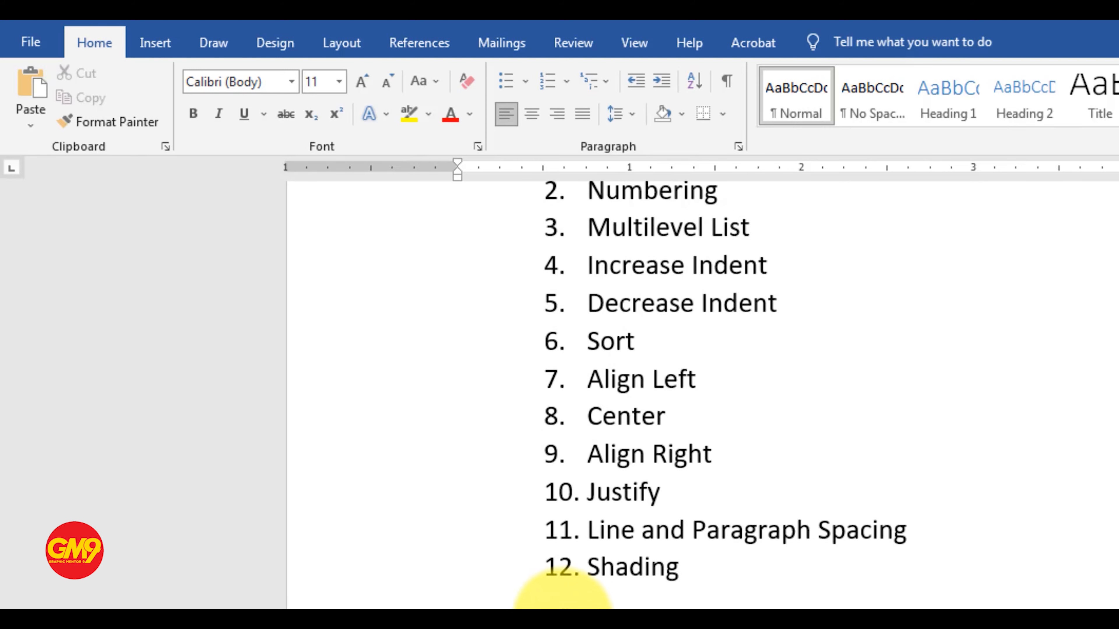
left_click(559, 605)
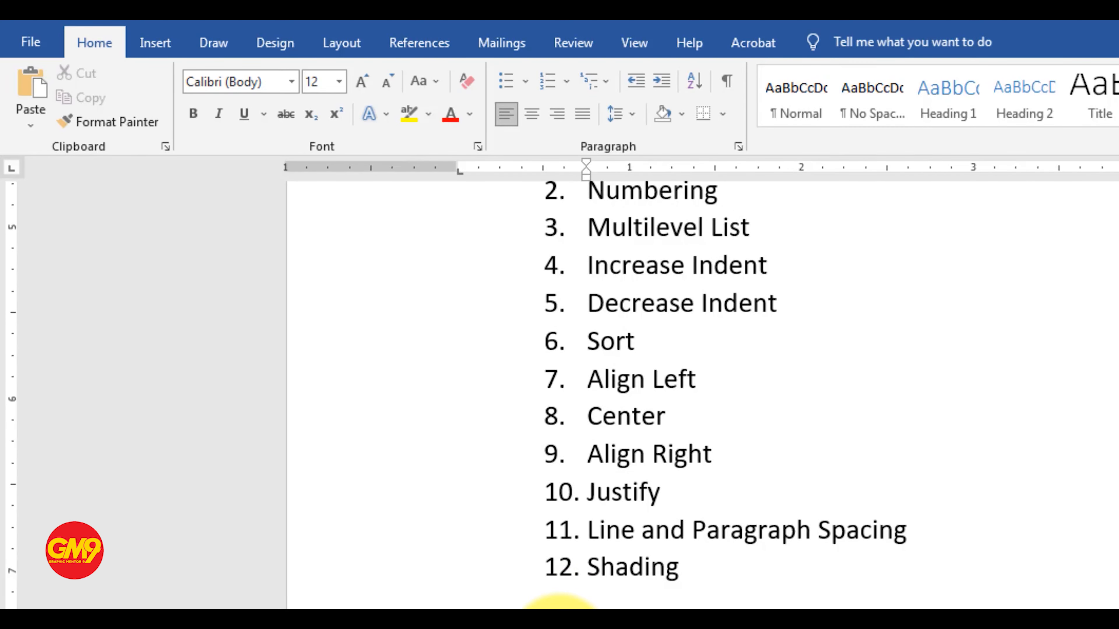
key("ctrl+Return")
scroll(309, 360, "down", 4)
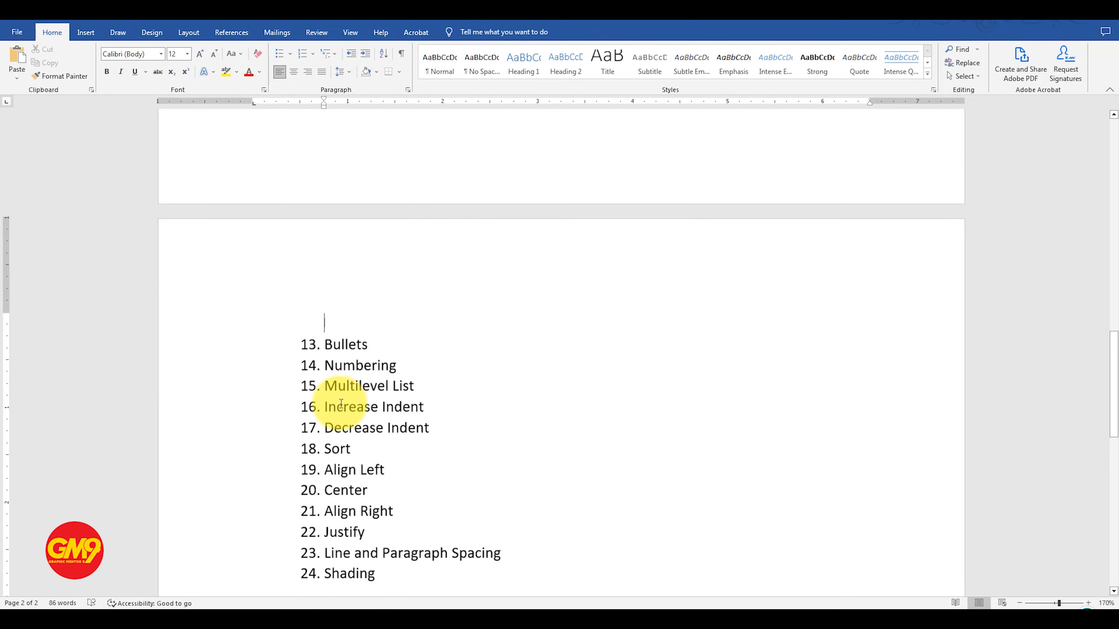
scroll(341, 404, "down", 3)
Step: Examine the item numbers of the second list and compare them with those of the first list on the previous page
left_click(328, 416)
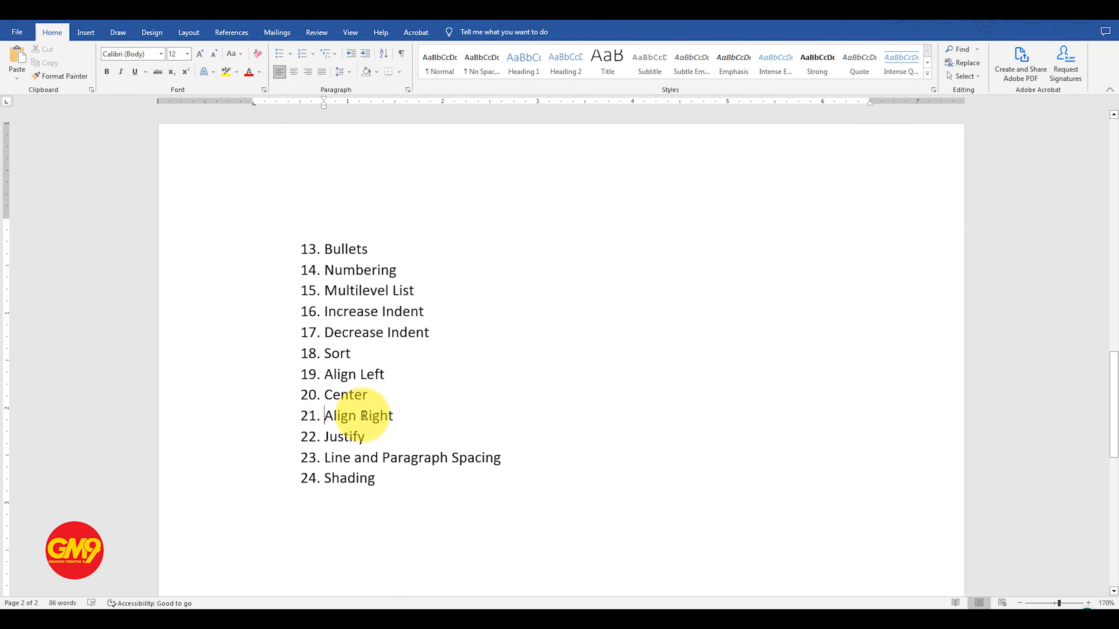
left_click_drag(364, 415, 390, 418)
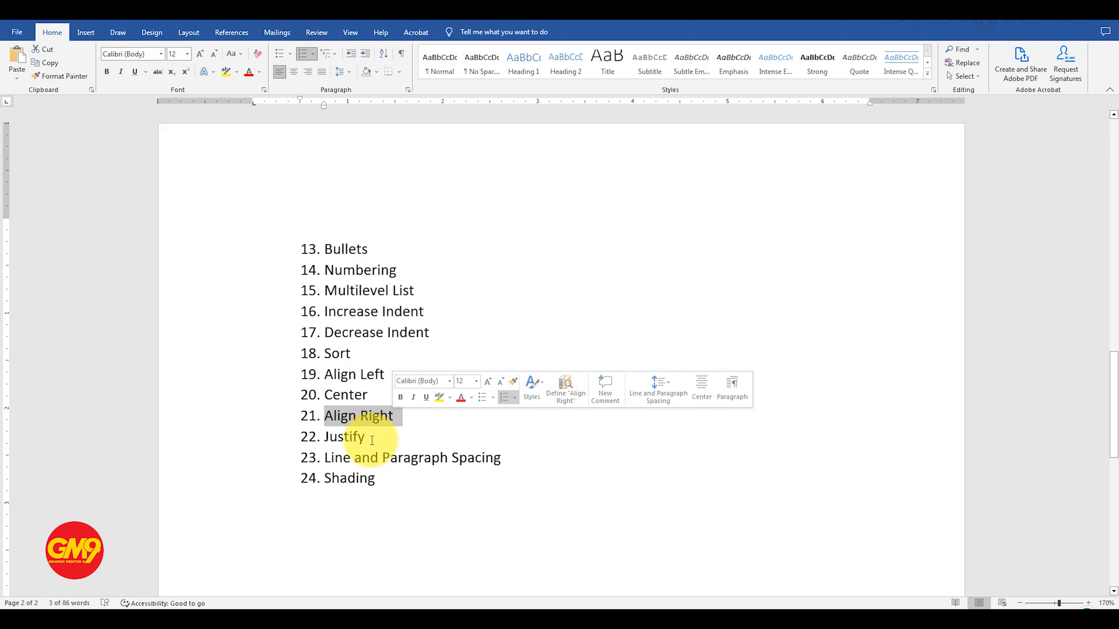
left_click(372, 458)
scroll(355, 327, "up", 3)
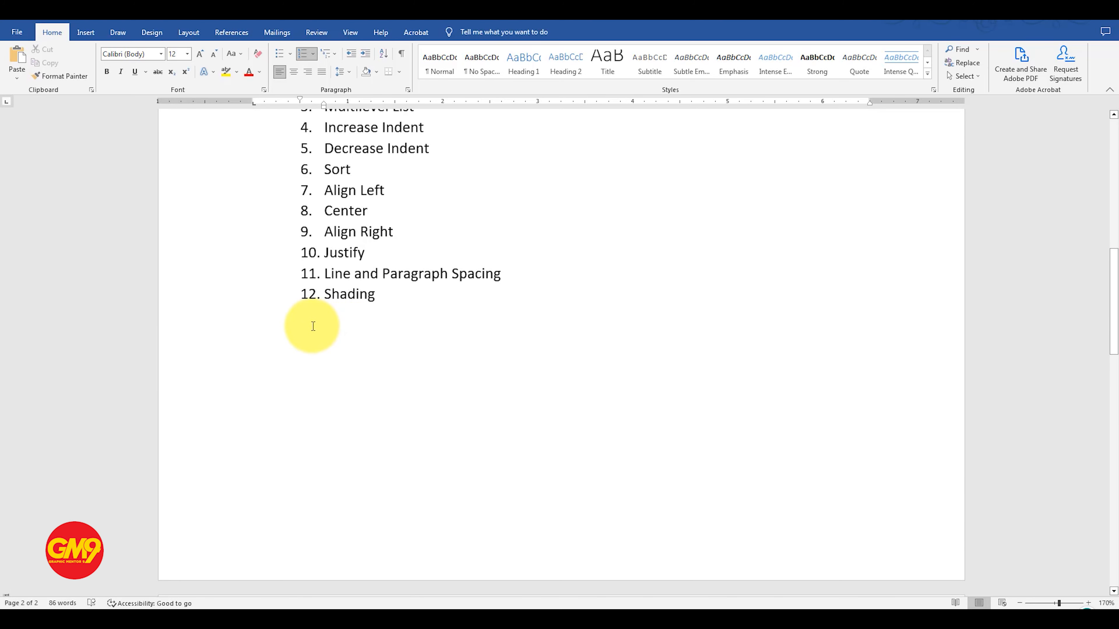
scroll(314, 326, "up", 2)
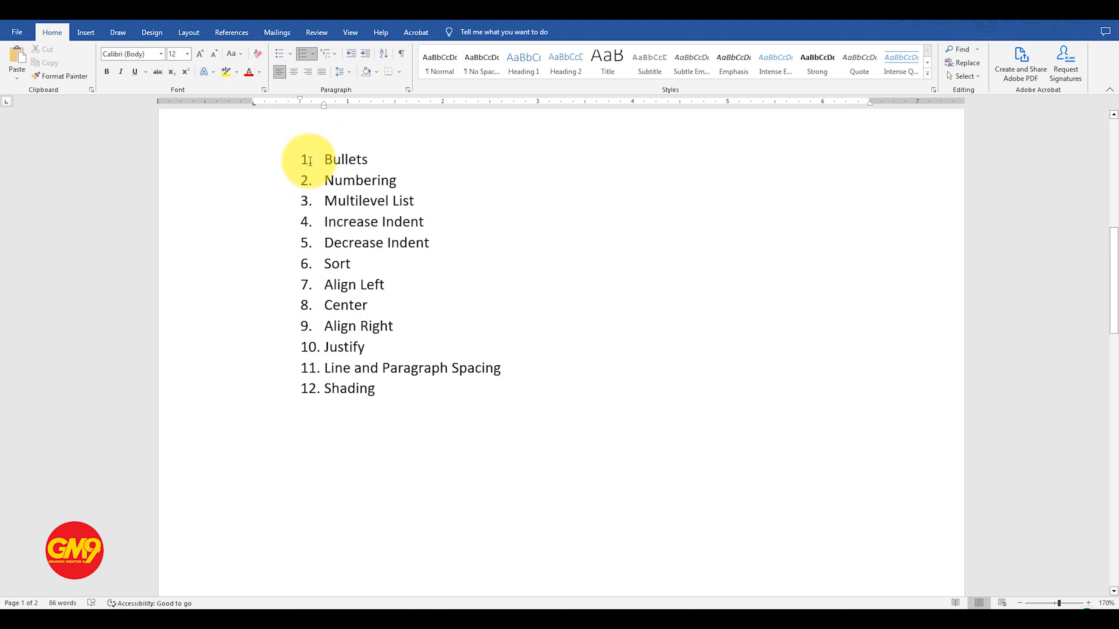
left_click(311, 389)
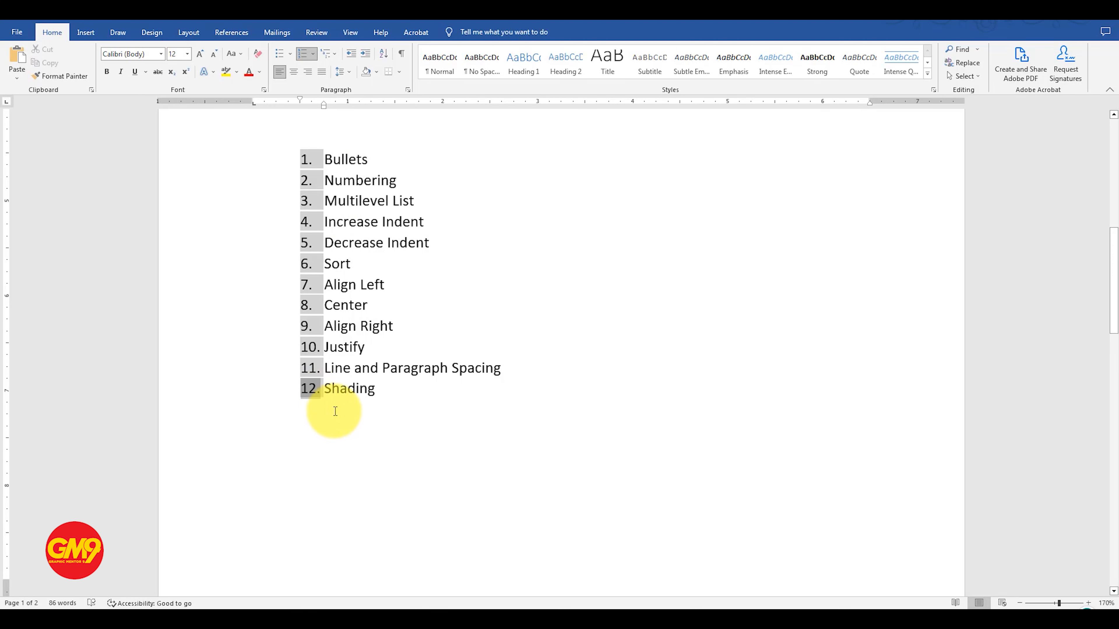
scroll(340, 406, "down", 10)
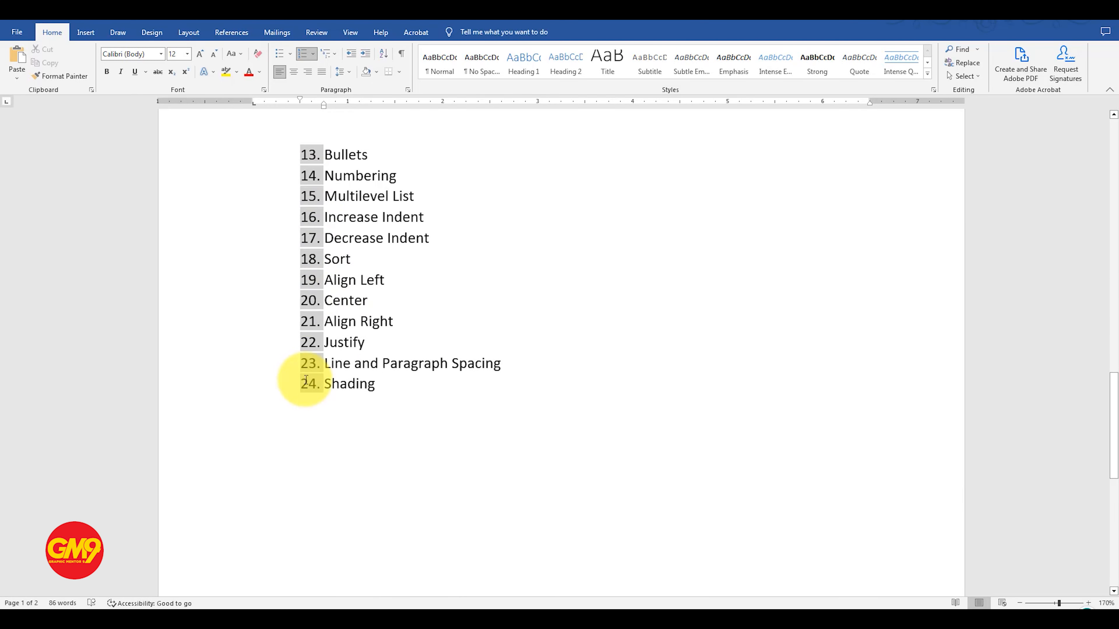
Step: Restart the second list, from Bullets to Shading, at 1 by applying the recently used 1. 2. 3. number format
left_click(369, 384)
mouse_move(389, 388)
left_mouse_down()
mouse_move(342, 350)
mouse_move(342, 220)
mouse_move(317, 162)
mouse_move(329, 157)
left_mouse_up()
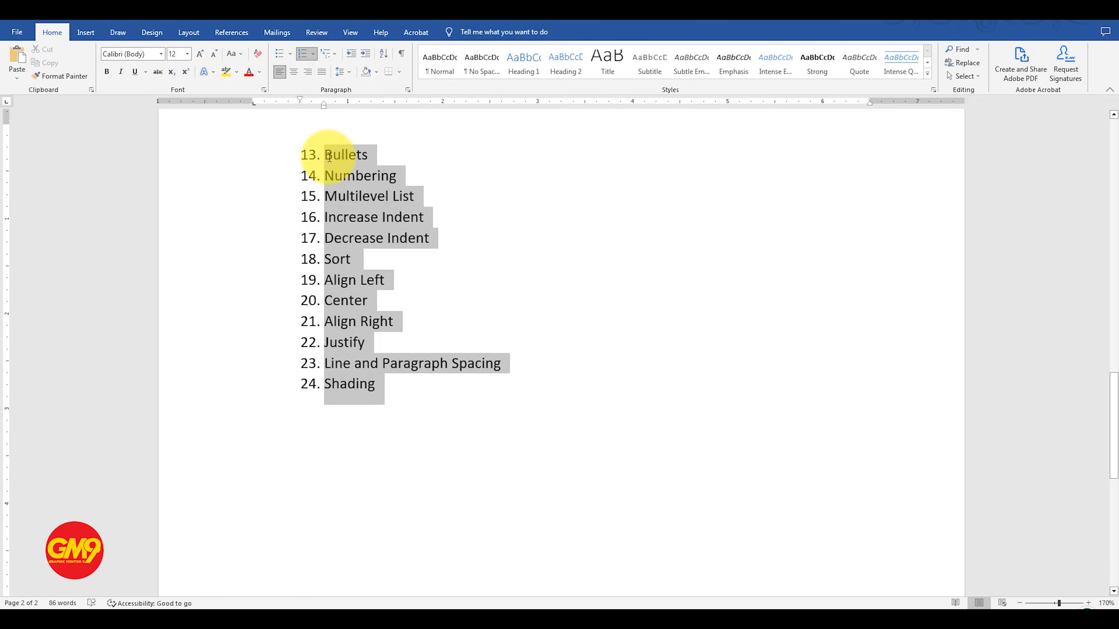
left_click(312, 54)
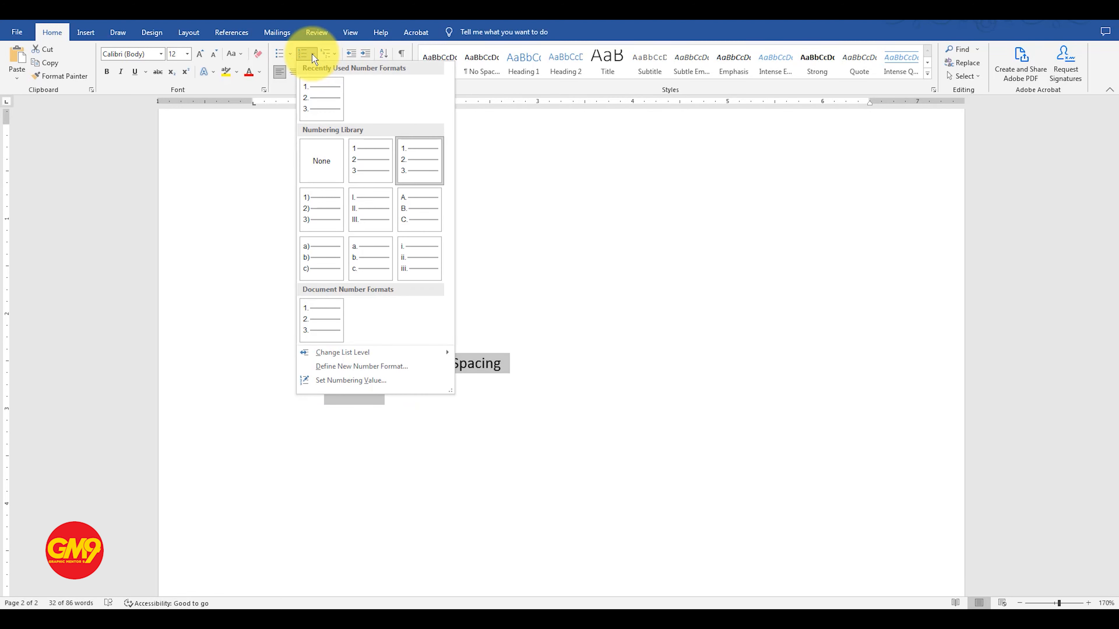
left_click(315, 98)
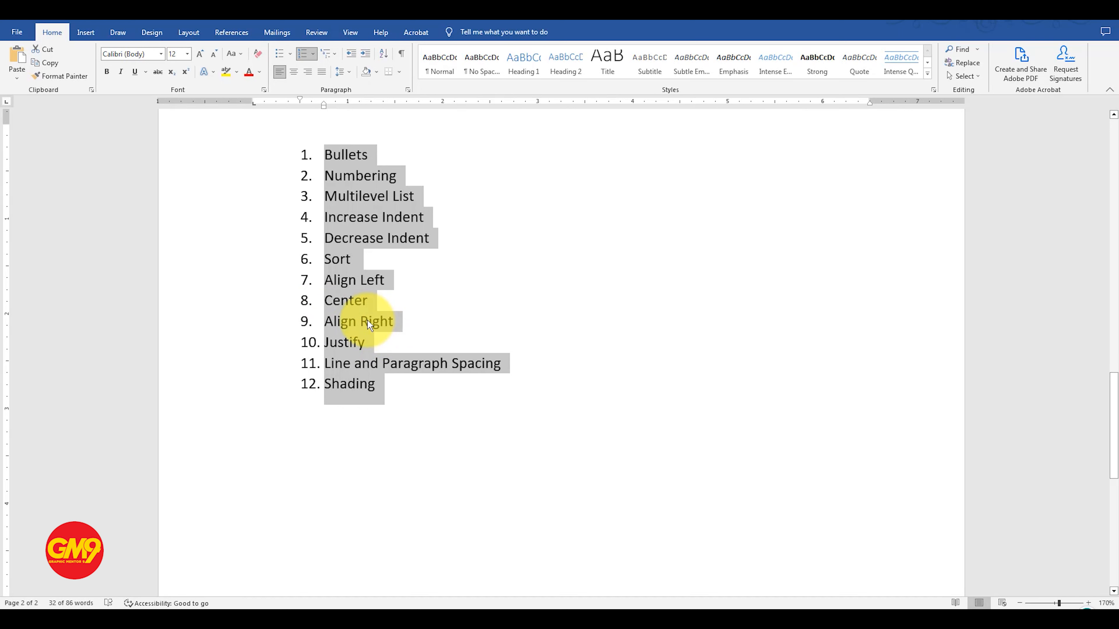
Step: Add unnumbered lines 1.0, 1.15, 1.5, 2.0, 2.25 and 3.0 below Line and Paragraph Spacing in the second list
left_click(434, 358)
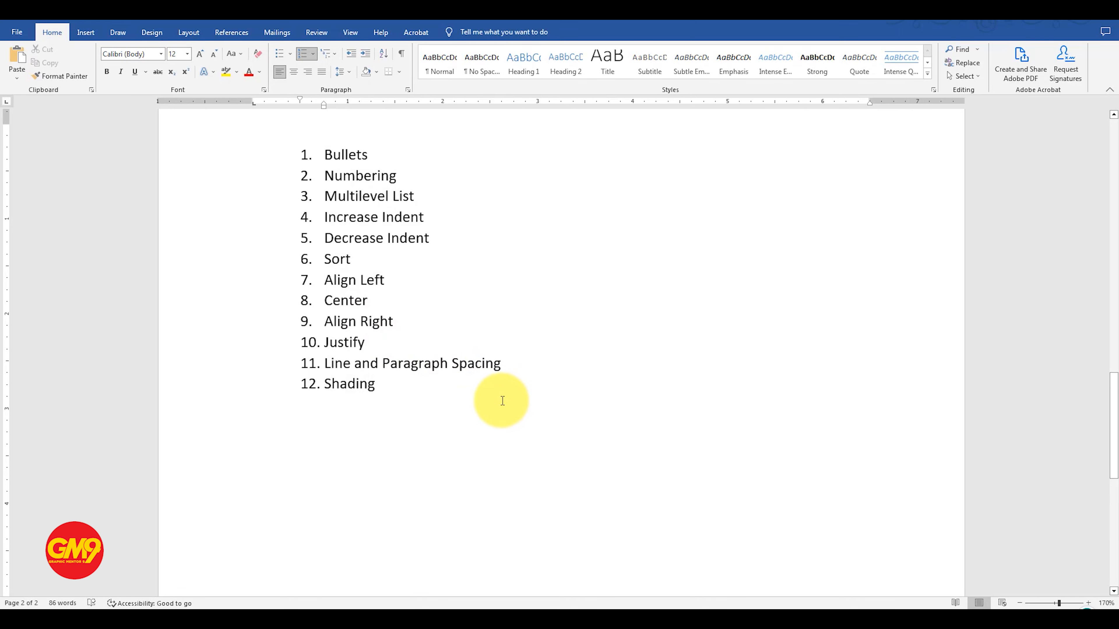
key("Return")
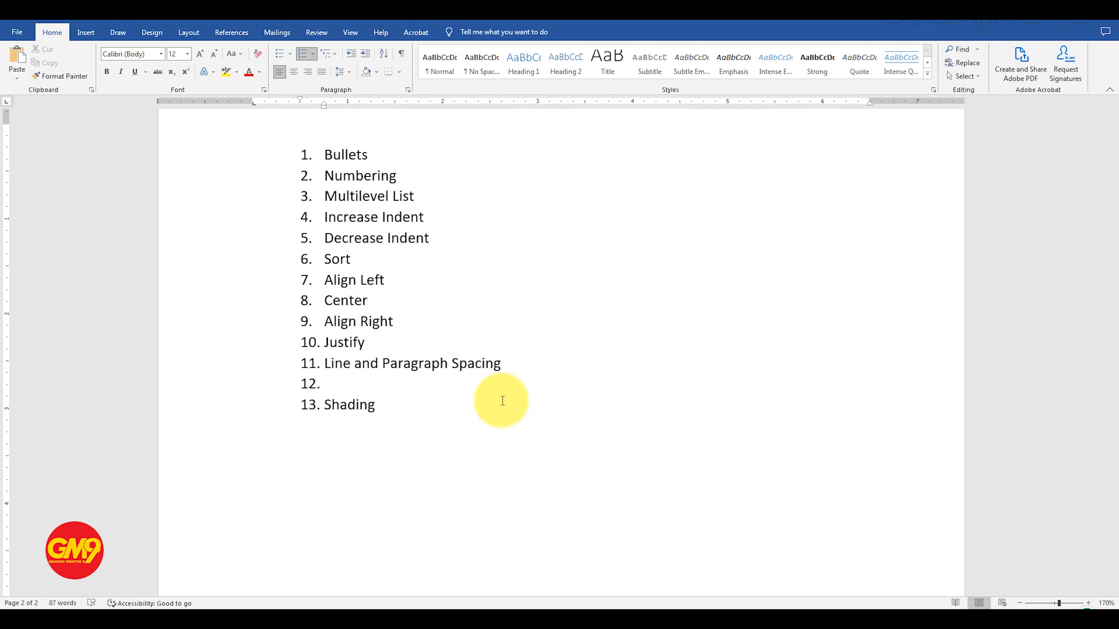
key("BackSpace")
type("1.0")
key("Return")
type("1.15")
key("Return")
type("1")
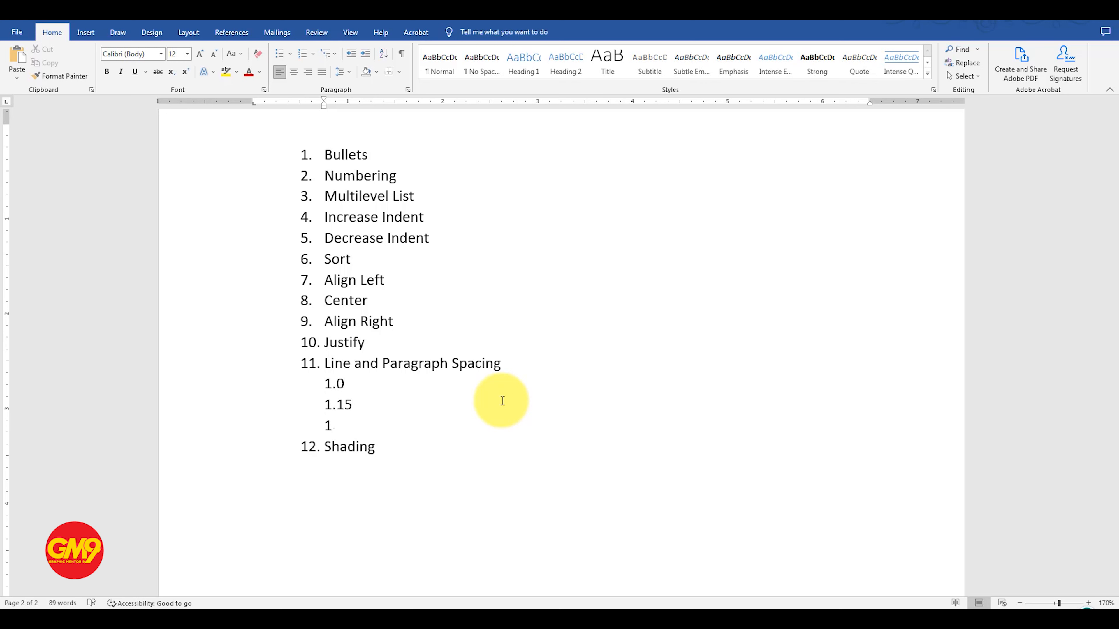
type(".5")
key("Return")
type("2.0")
key("Return")
type("2.25")
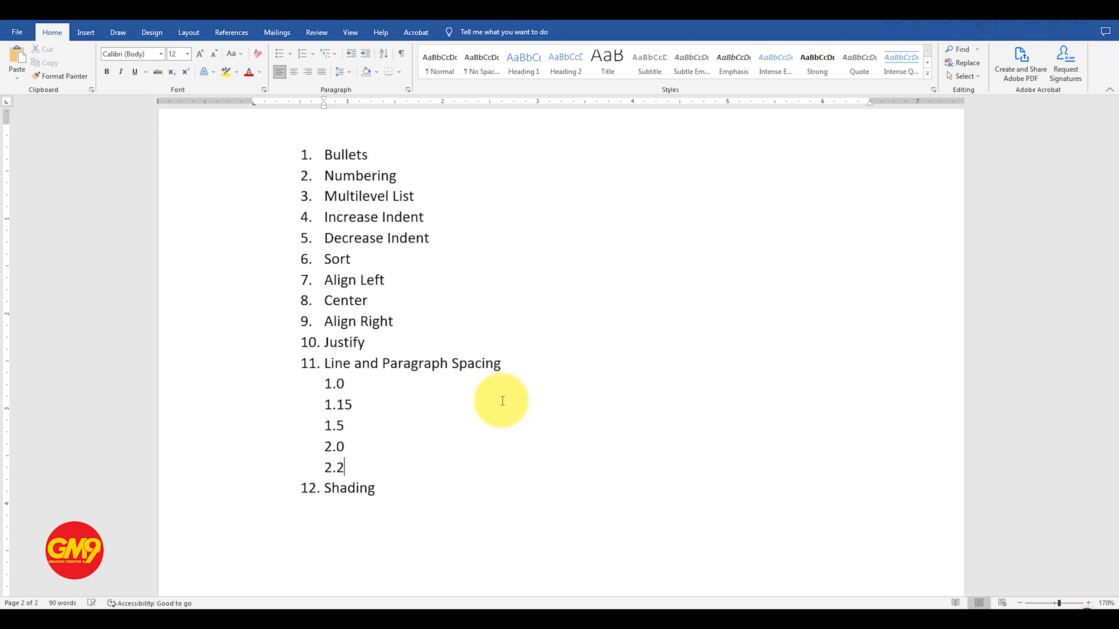
key("Return")
type("3.0")
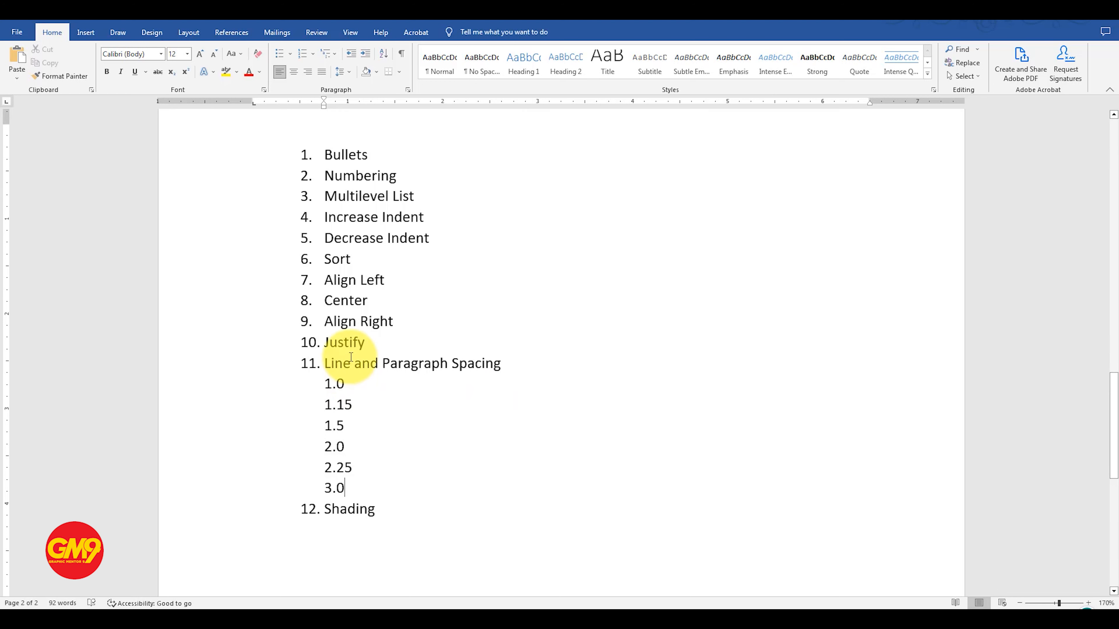
Step: Turn the lines 1.0 to 3.0 into a multilevel sublist of Line and Paragraph Spacing and give them the a) b) c) format
left_click_drag(330, 362, 320, 387)
left_click(352, 487)
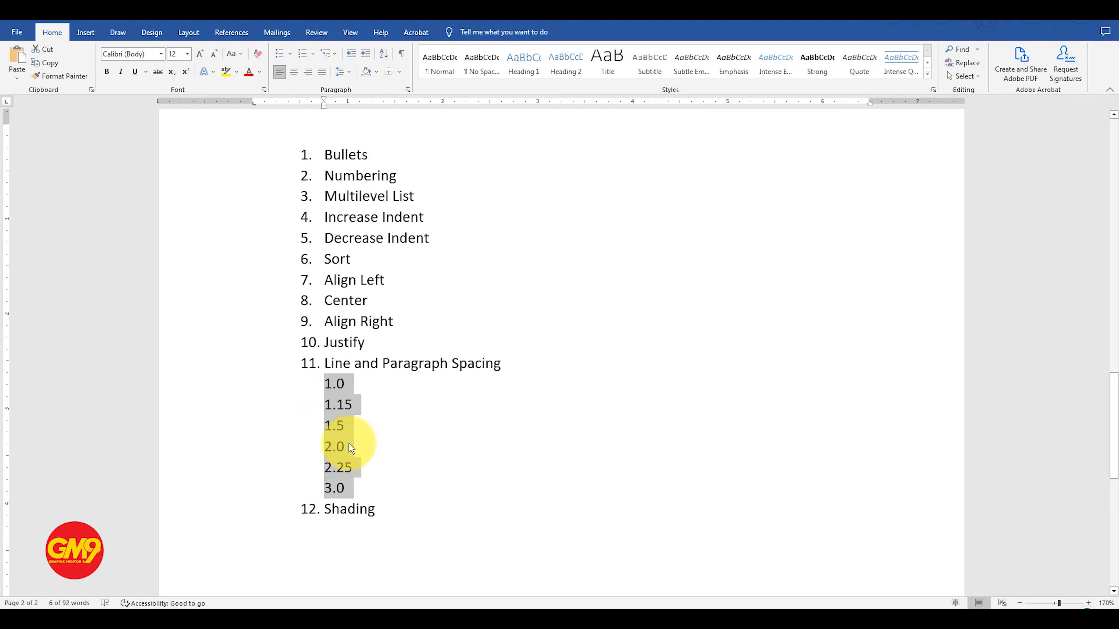
left_click(336, 54)
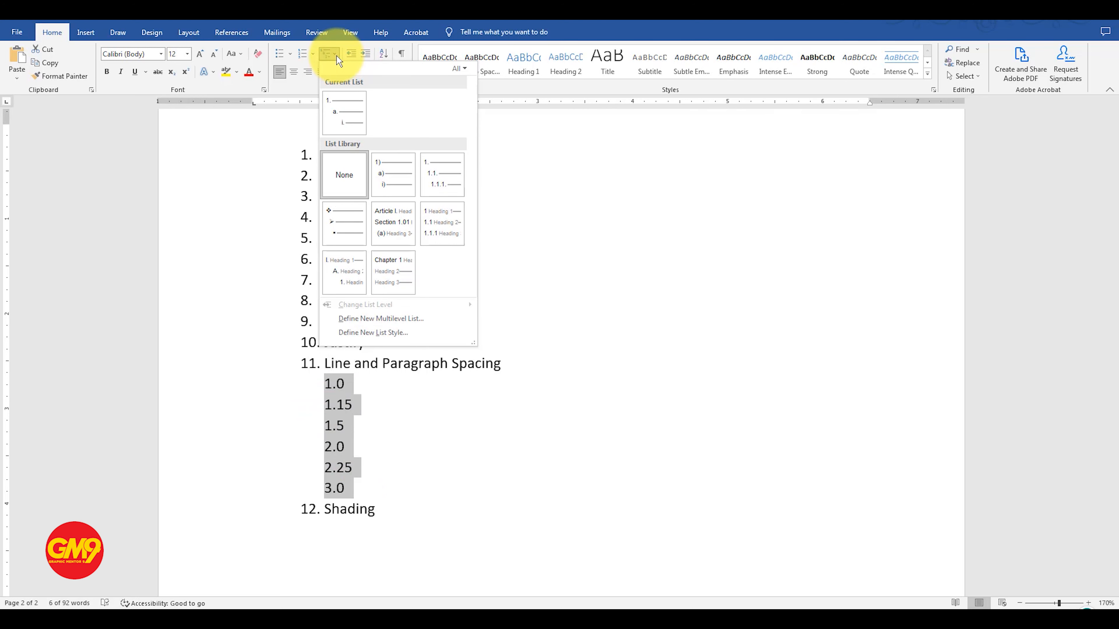
left_click(390, 174)
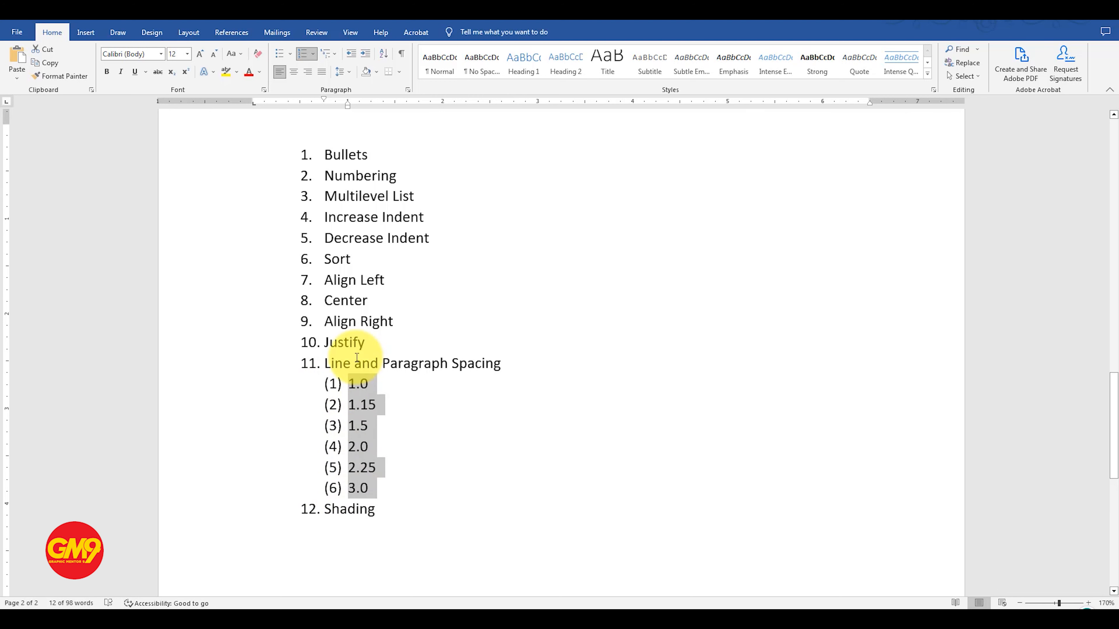
left_click(312, 52)
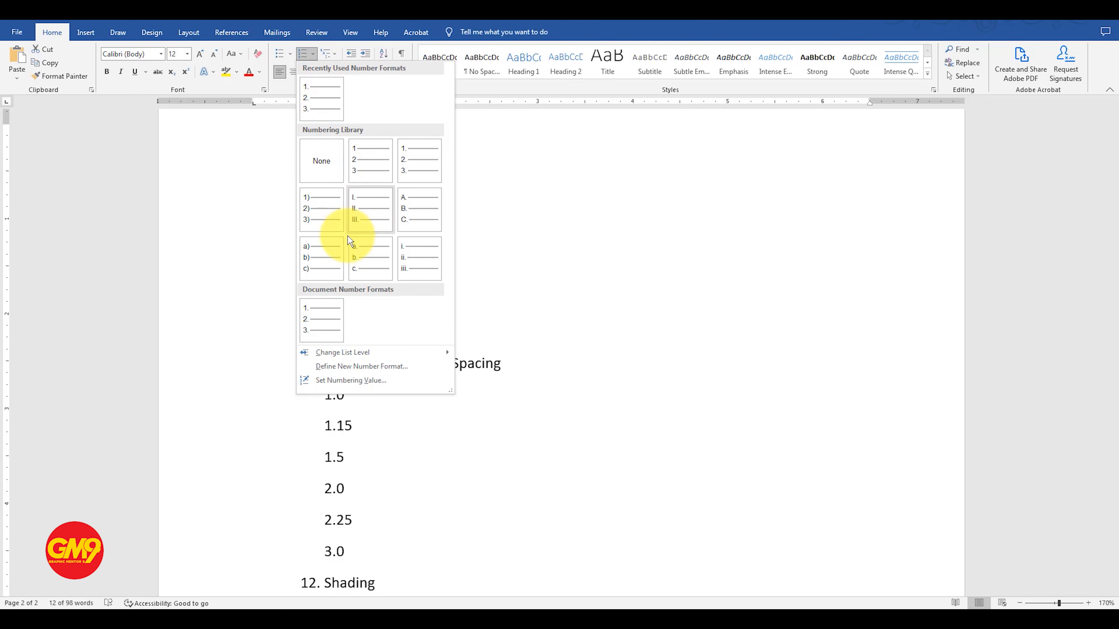
left_click(318, 260)
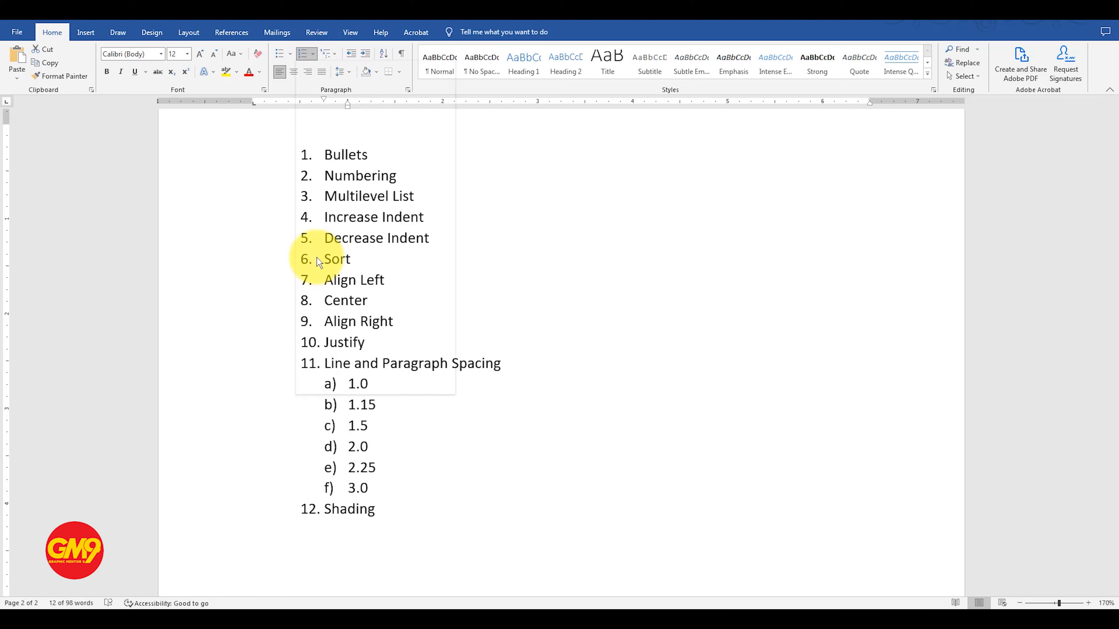
left_click(410, 345)
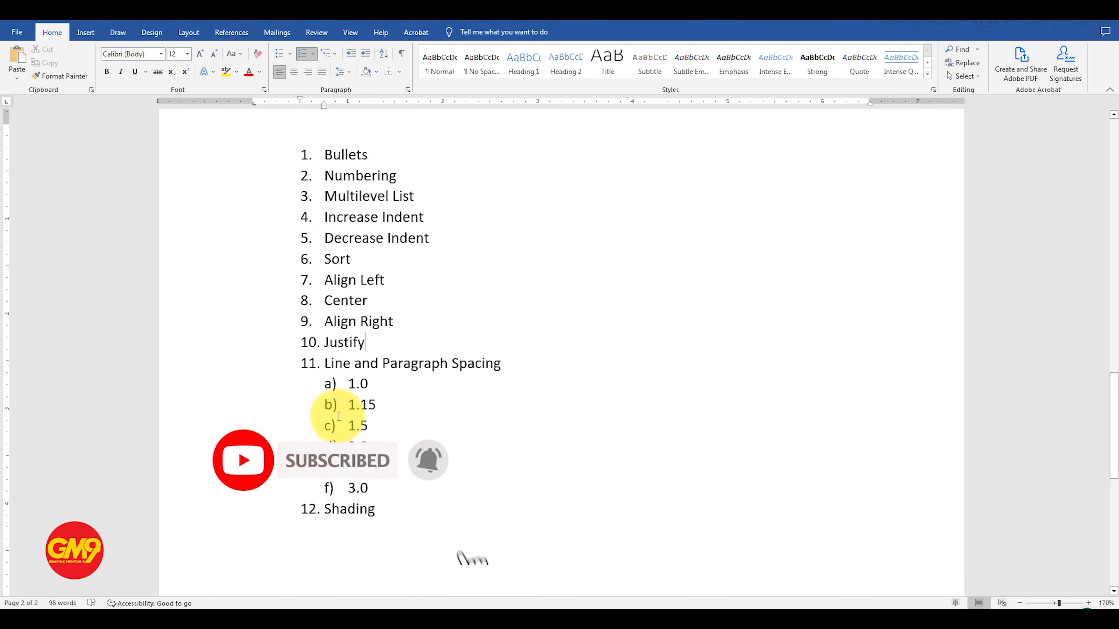
left_click_drag(326, 364, 439, 363)
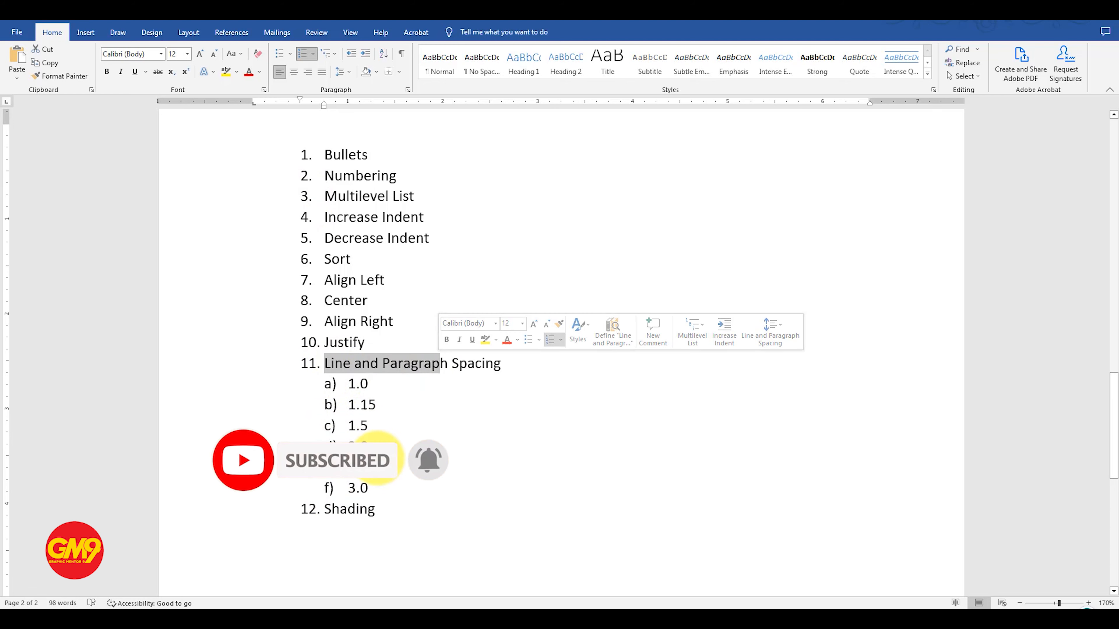
left_click_drag(369, 489, 324, 382)
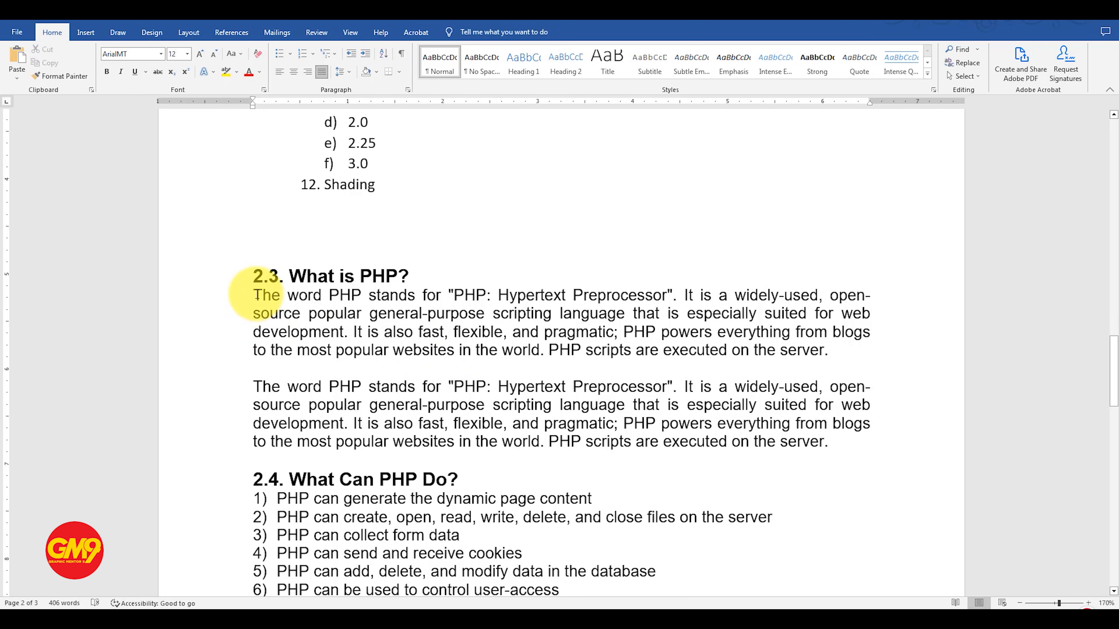
Step: Increase the indent of the first paragraph under "2.3. What is PHP?" by two levels
left_click_drag(258, 294, 833, 352)
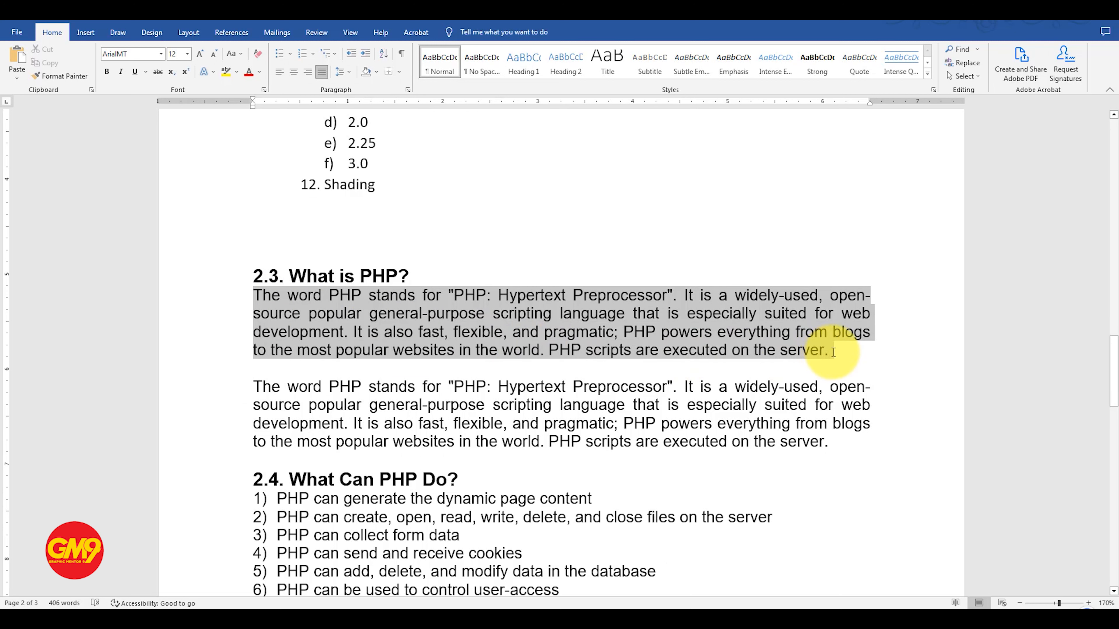
left_click(364, 53)
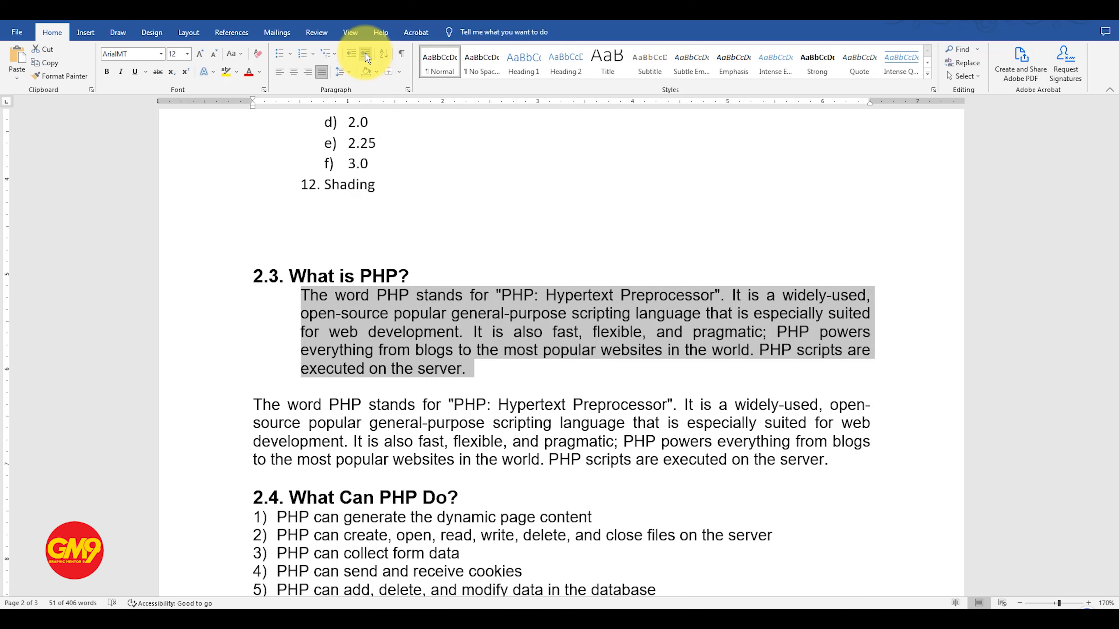
left_click(364, 52)
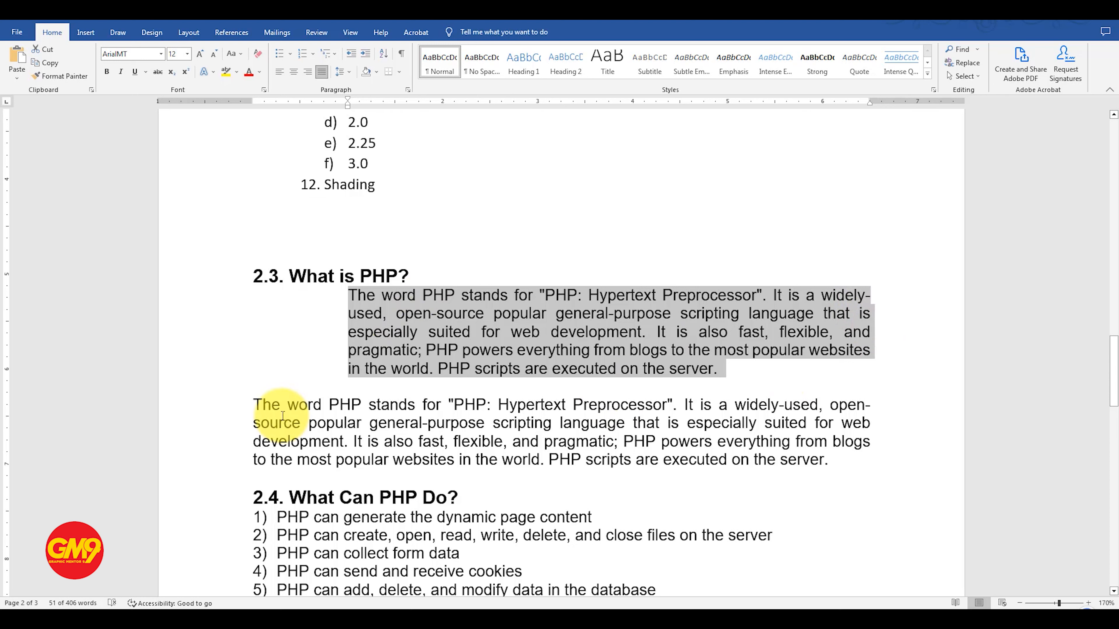
Step: Decrease the same paragraph's indent by two levels, back to the margin, and increase it by two levels again
left_click(350, 53)
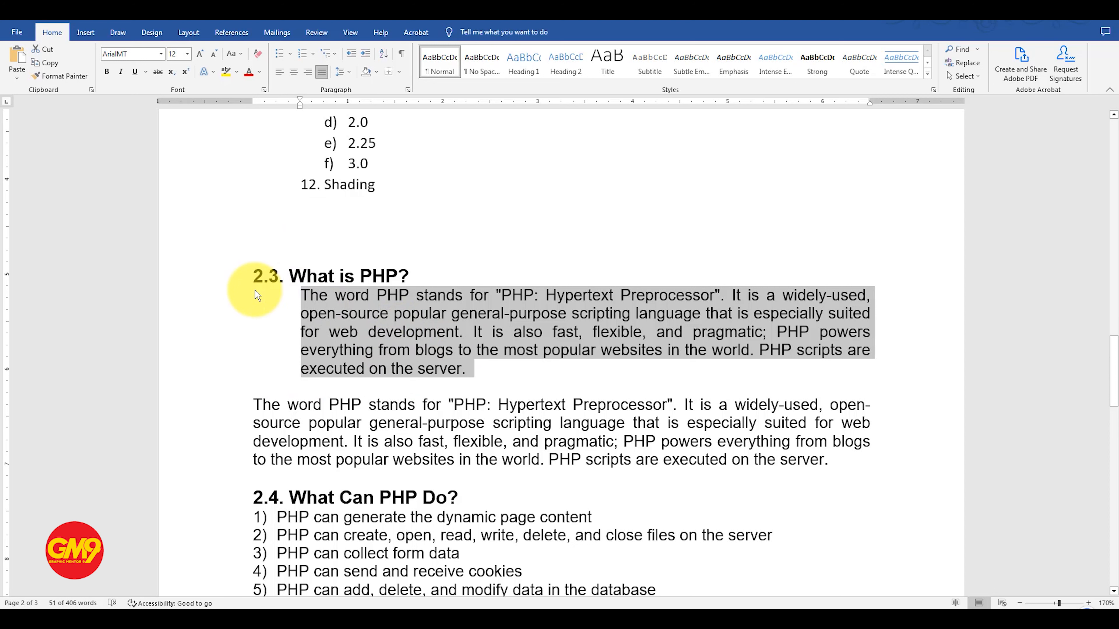
left_click(352, 53)
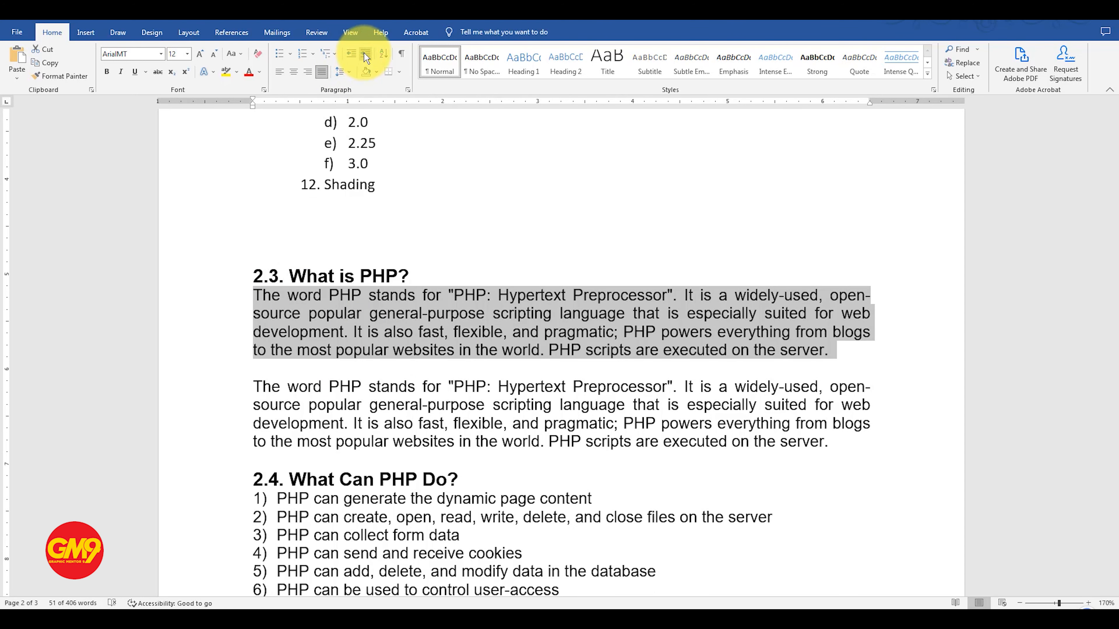
left_click(364, 53)
left_click(364, 52)
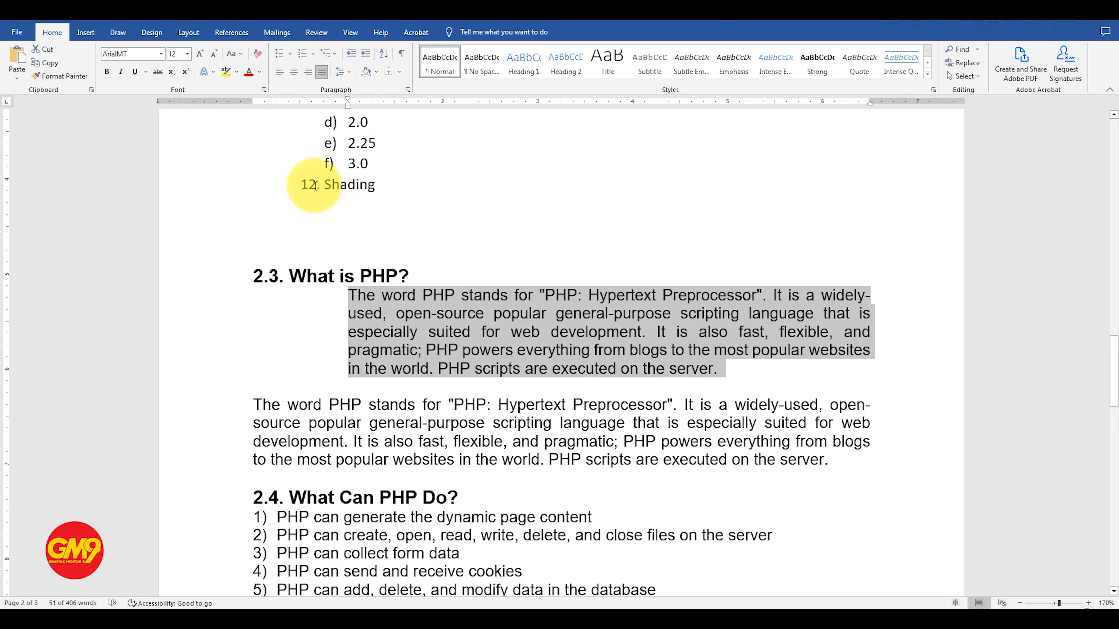
Step: Select all items of the first numbered list, from Bullets to Shading
scroll(377, 218, "up", 16)
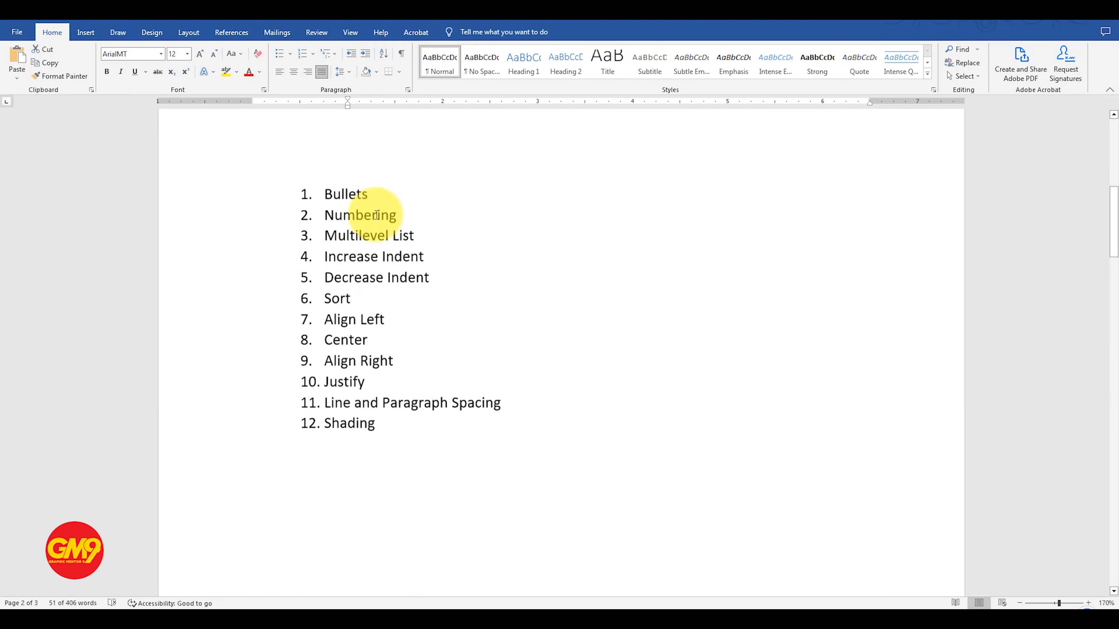
scroll(377, 217, "down", 2)
mouse_move(380, 349)
left_mouse_down()
mouse_move(344, 283)
mouse_move(334, 124)
left_mouse_up()
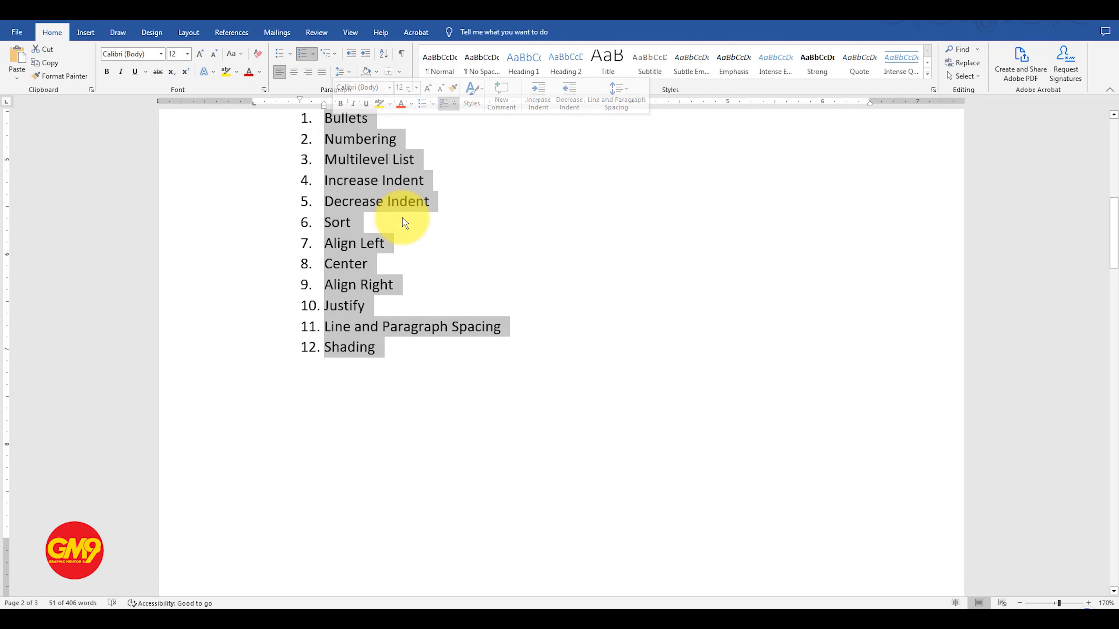
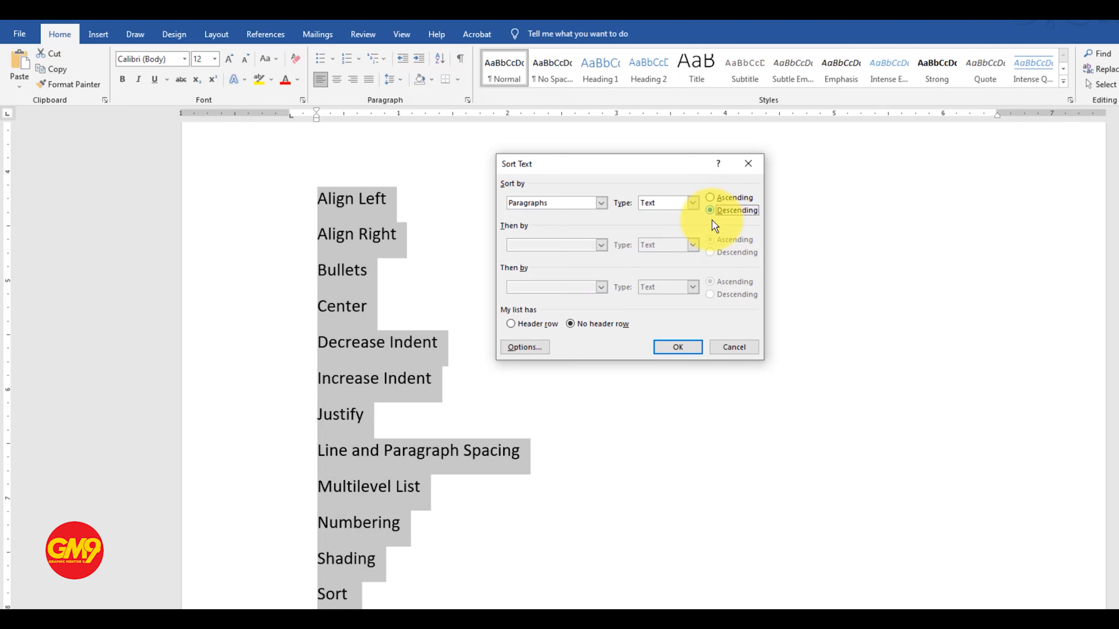
Step: Sort the selected list paragraphs by text in descending order
left_click(679, 346)
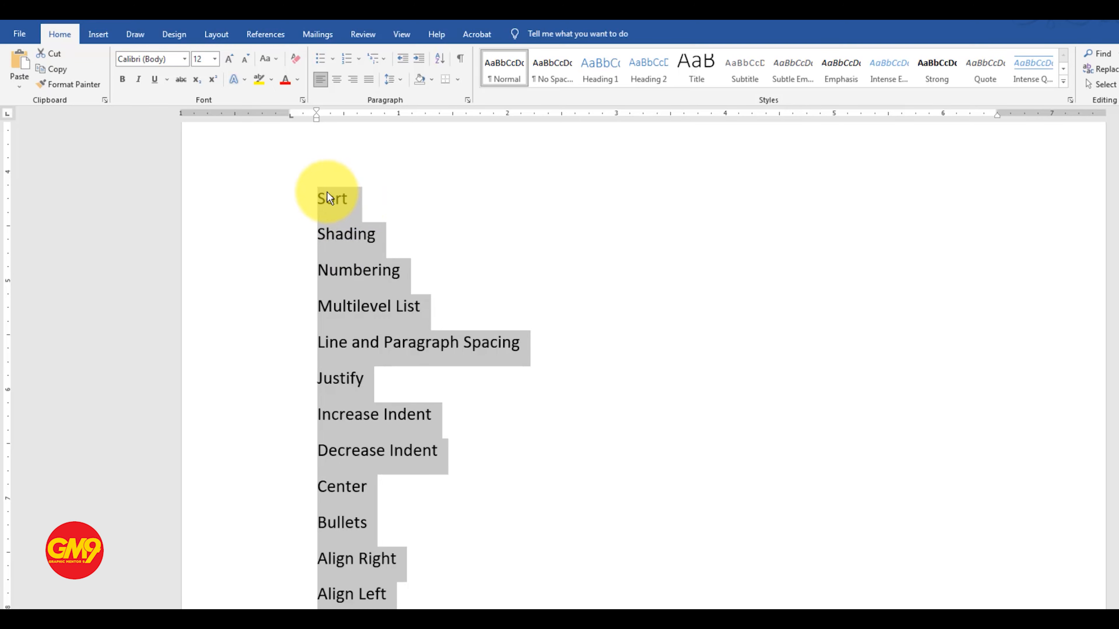
Step: Left-align the second, unindented paragraph under the heading "2.3. What is PHP?"
scroll(436, 198, "up", 7)
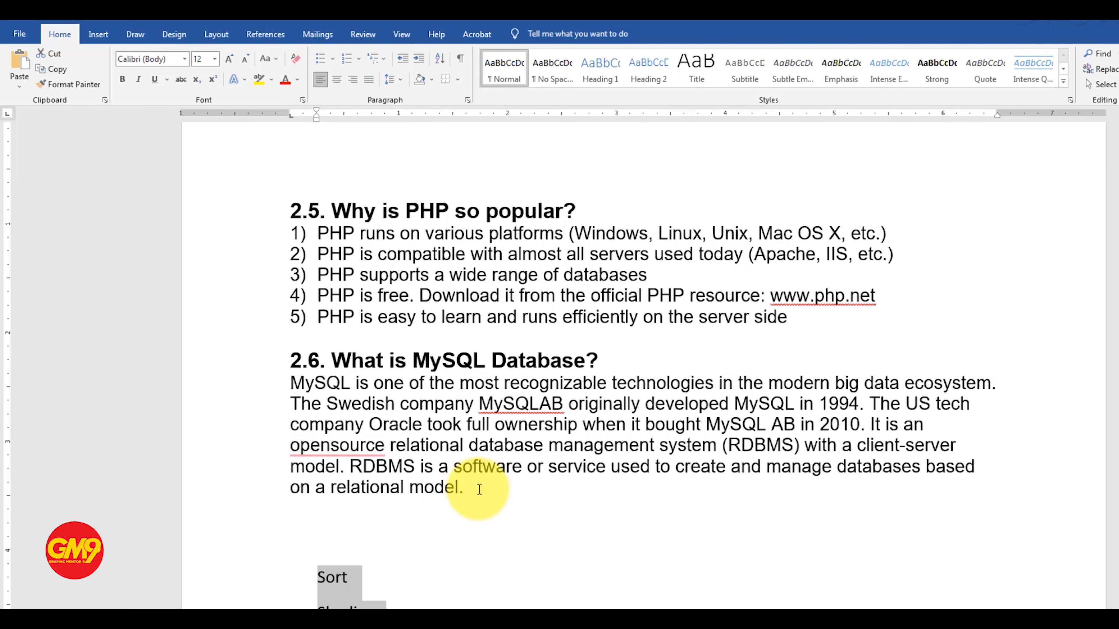
scroll(440, 414, "up", 12)
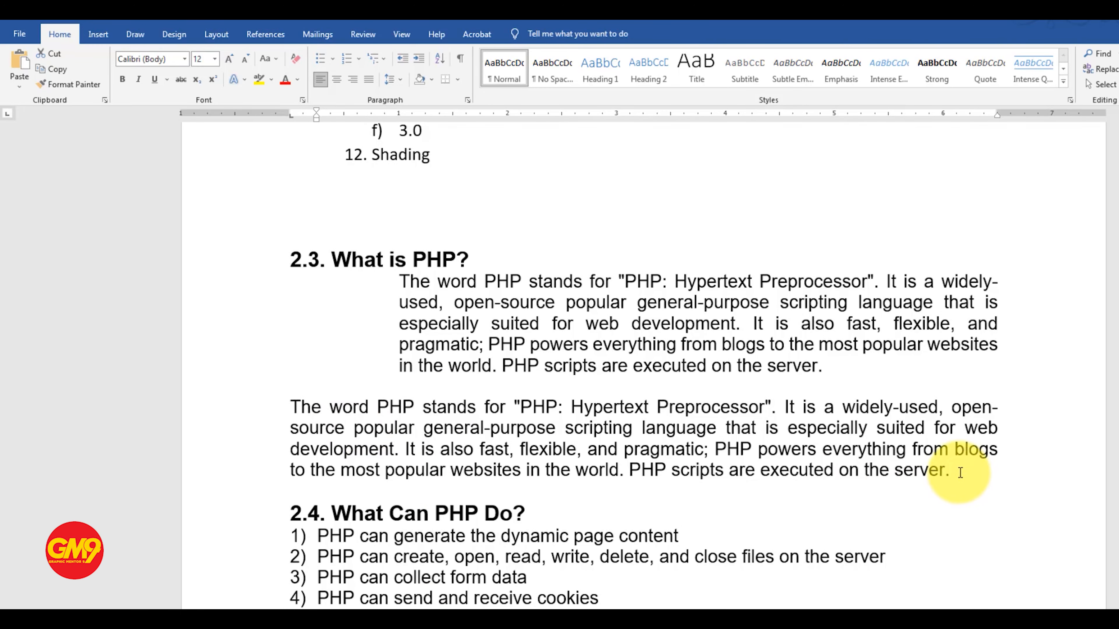
left_click_drag(952, 470, 670, 470)
left_click_drag(539, 469, 280, 400)
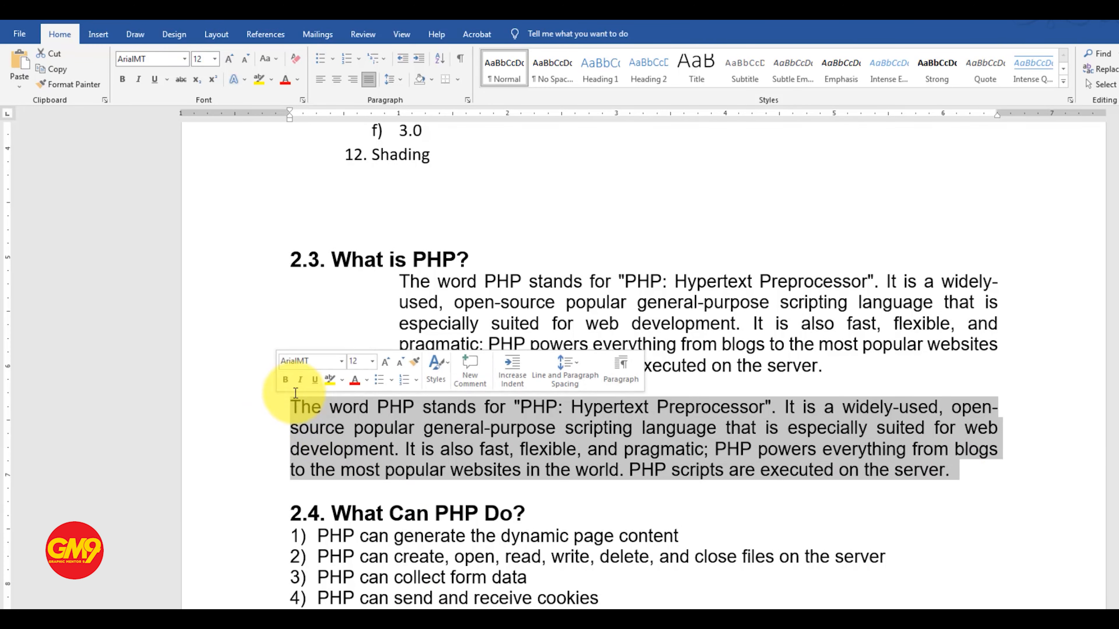
left_click(321, 81)
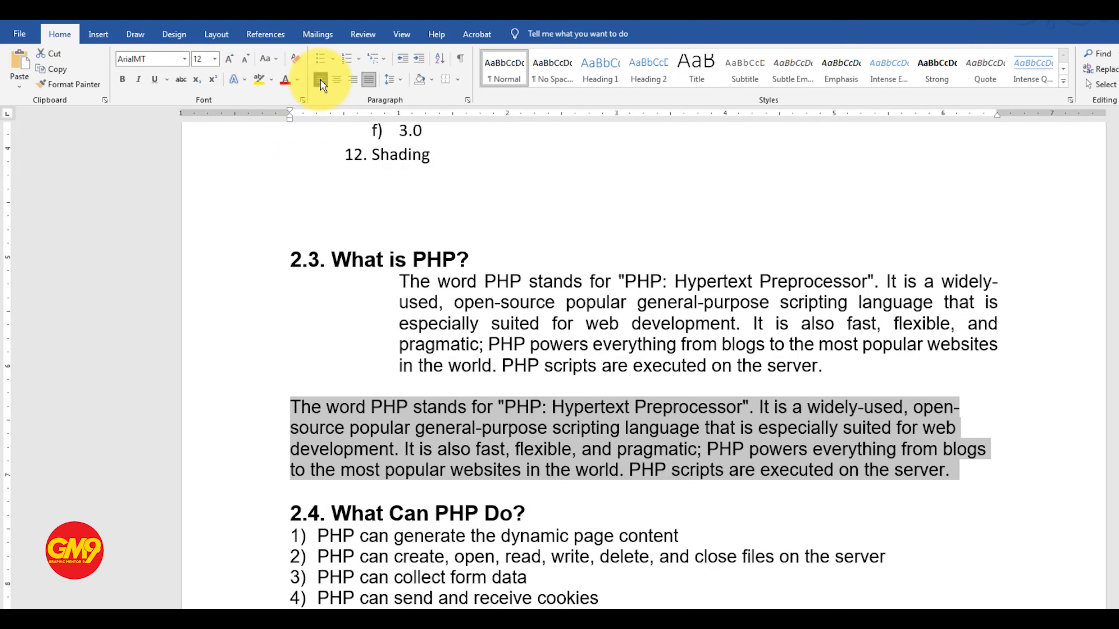
Step: Paste a copy of the left-aligned paragraph below it, after an empty line, and select the copy
left_click(976, 483)
key("Return")
type("The word PHP stands for \"PHP: Hypertext Preprocessor\". It is a widely-used, open-source popular general-purpose scripting language that is especially suited for web development. It is also fast, flexible, and pragmatic; PHP powers everything from blogs to the most popular websites in the world. PHP scripts are executed on the server.")
left_click_drag(951, 574, 291, 512)
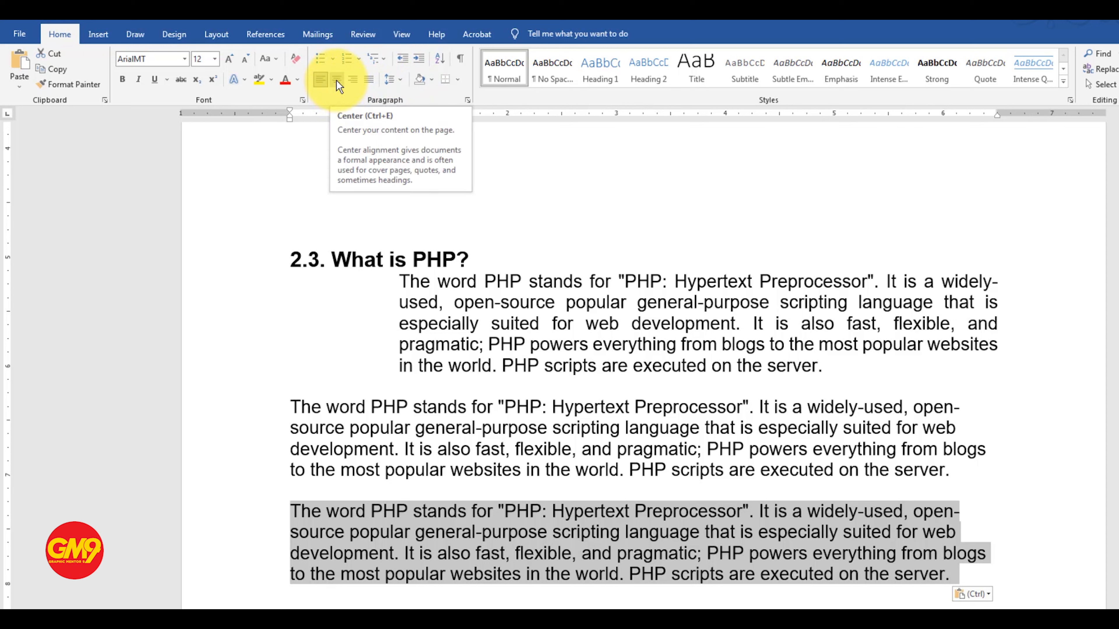
Step: Center the heading "2.3. What is PHP?" and add an empty line after it
left_click(470, 264)
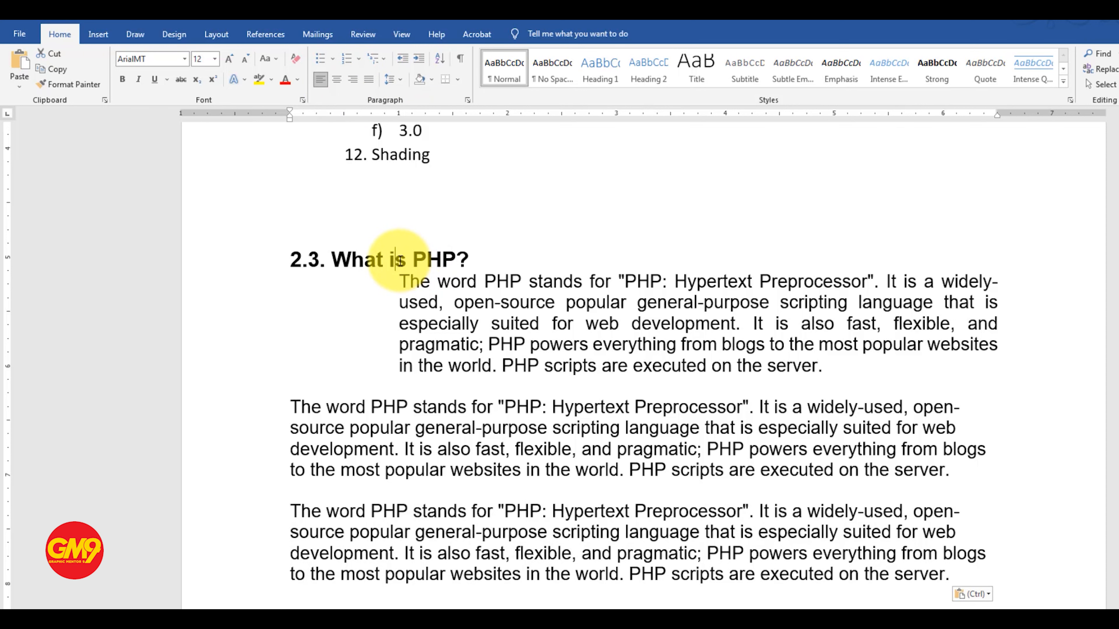
left_click_drag(467, 262, 293, 255)
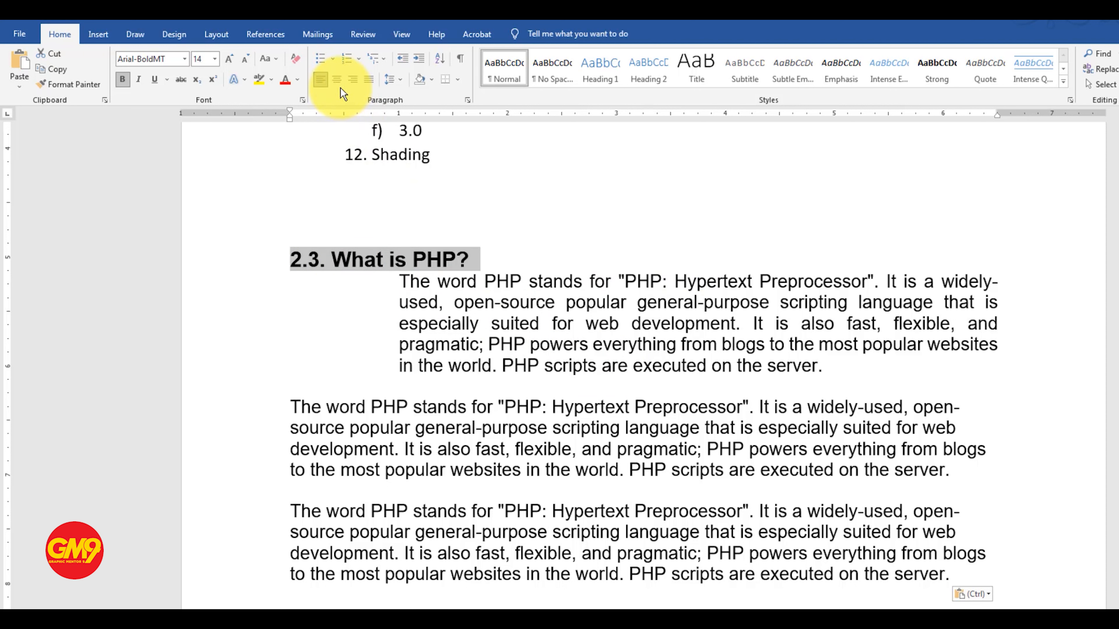
left_click(337, 80)
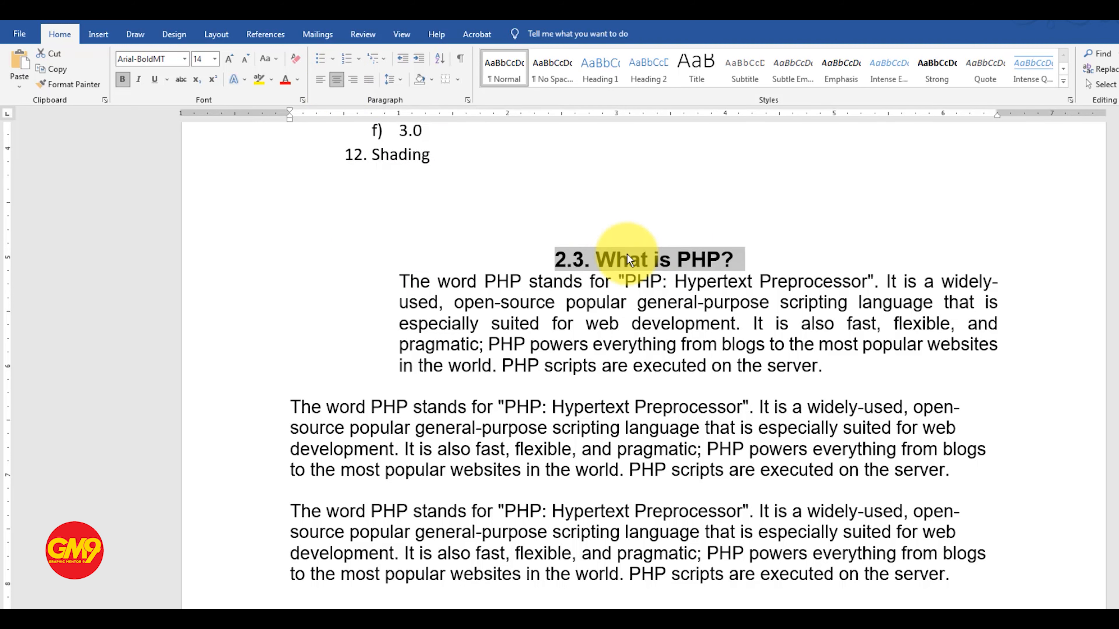
left_click(744, 260)
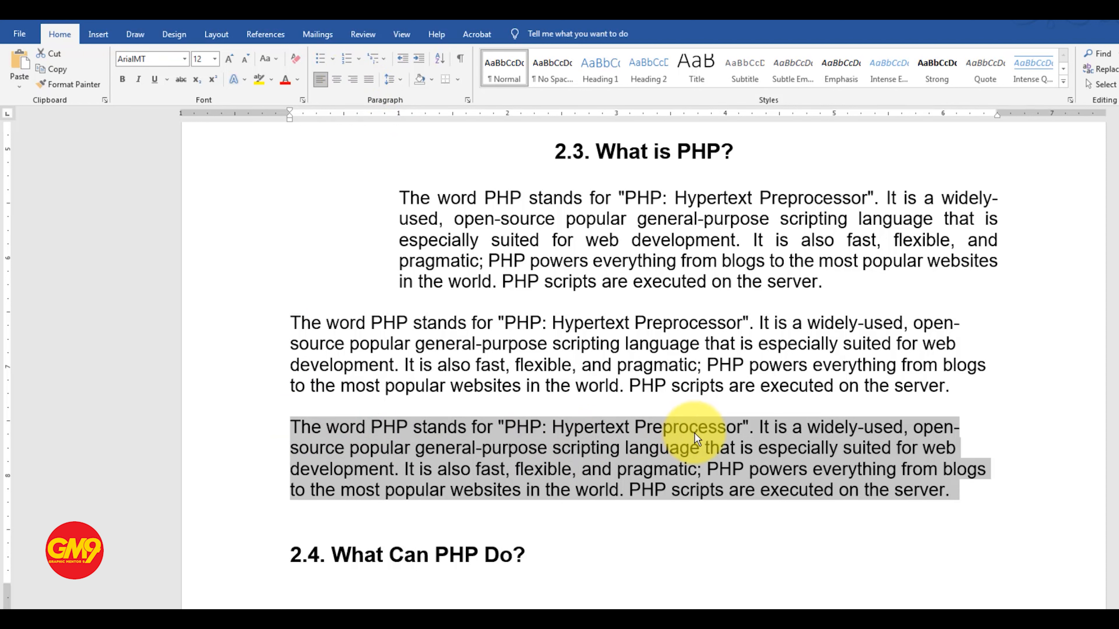
Step: Right-align the third paragraph under "2.3. What is PHP?"
left_click(352, 79)
left_click(969, 469)
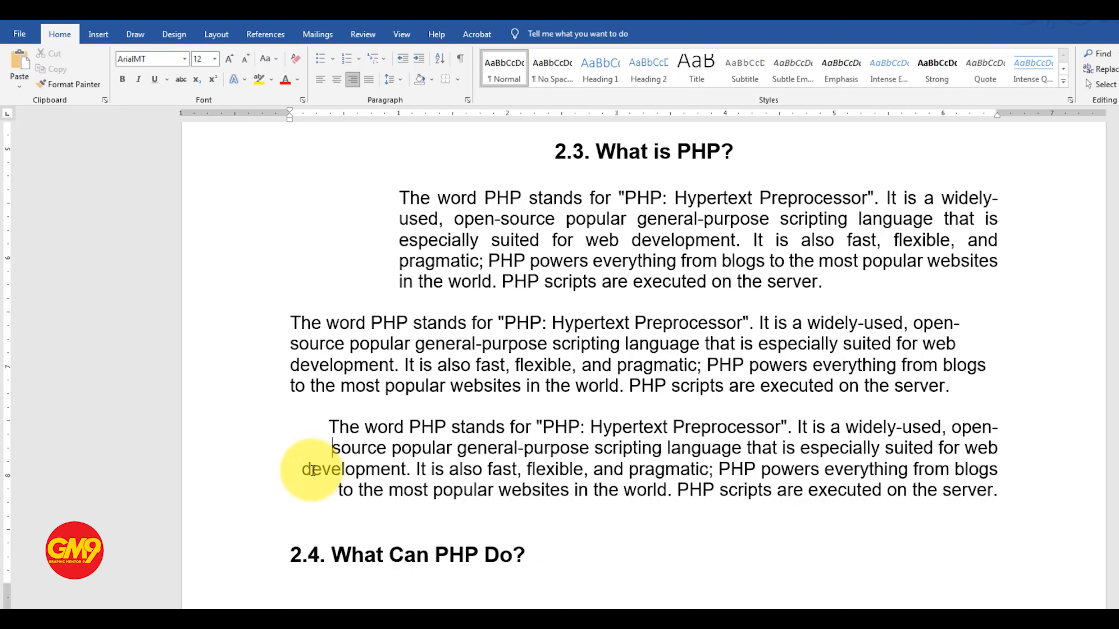
left_click(304, 468)
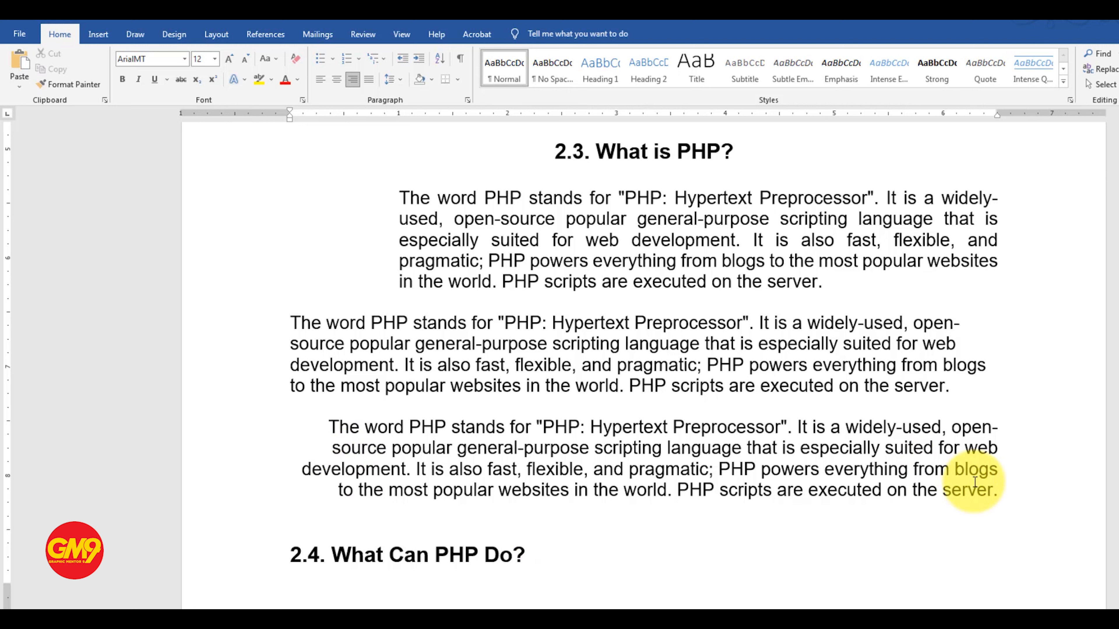
Step: Copy the right-aligned paragraph and paste it on the next page, above the heading "2.4. What Can PHP Do?", adding empty lines before it
left_click_drag(989, 491, 324, 427)
key("ctrl+c")
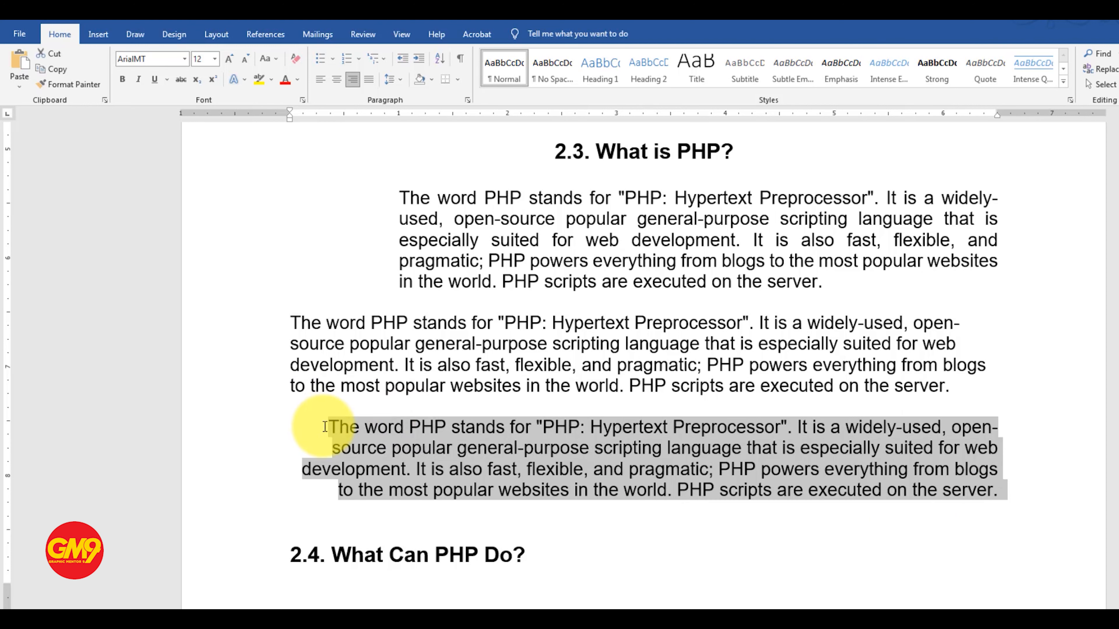
left_click(330, 529)
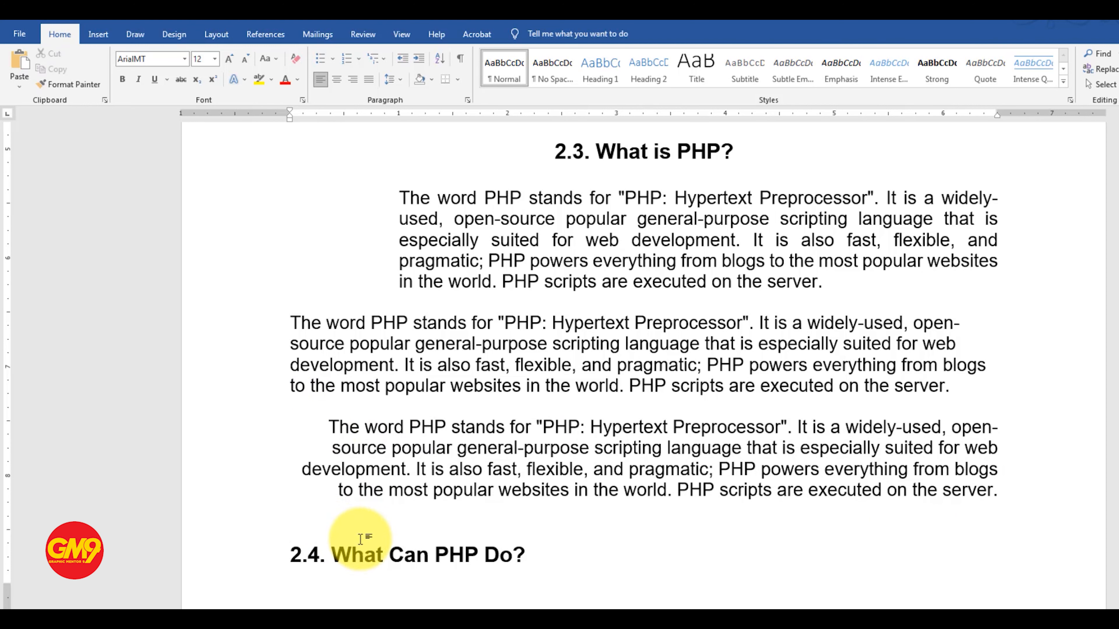
key("Return")
key("Return")
key("Return")
key("Return")
key("ctrl+v")
Step: Justify the pasted paragraph directly above "2.4. What Can PHP Do?"
scroll(659, 480, "down", 3)
left_click_drag(1001, 509, 328, 445)
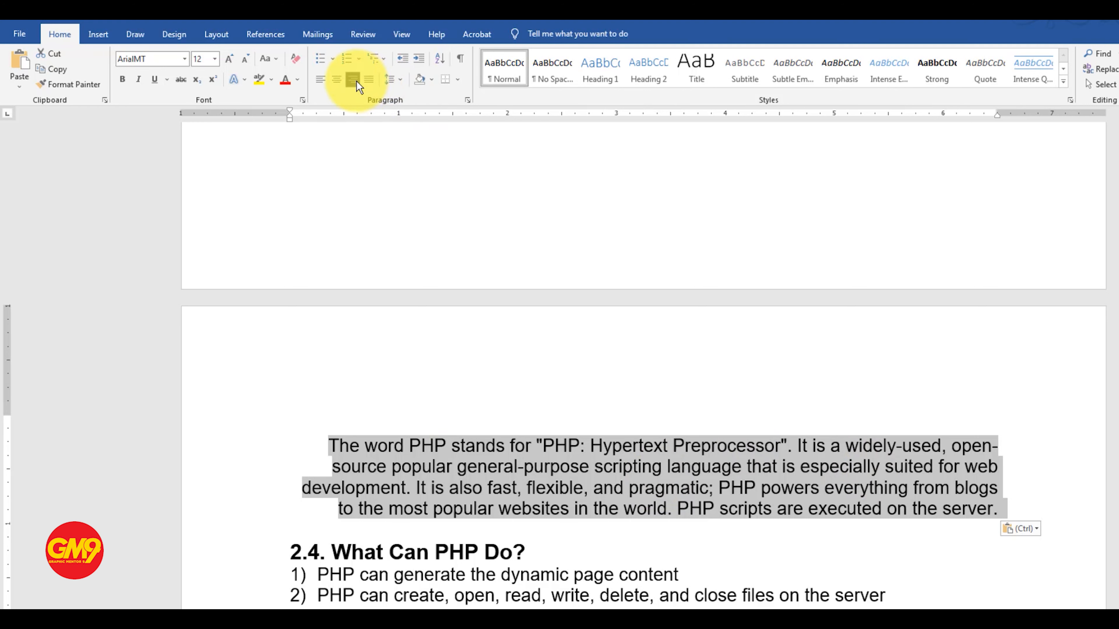
key("ctrl+j")
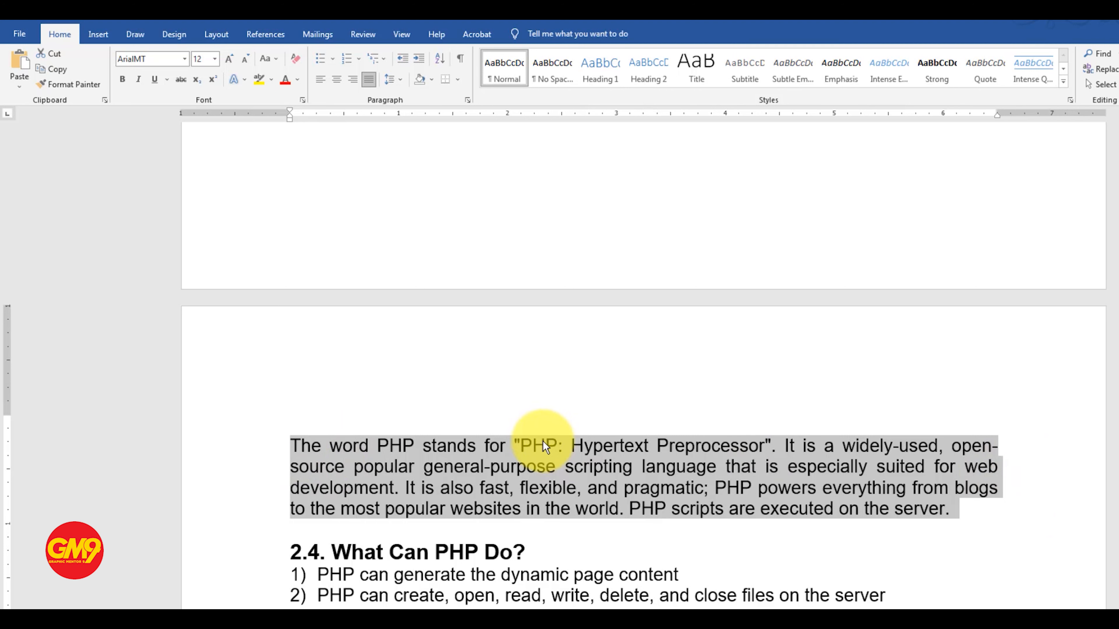
left_click(554, 468)
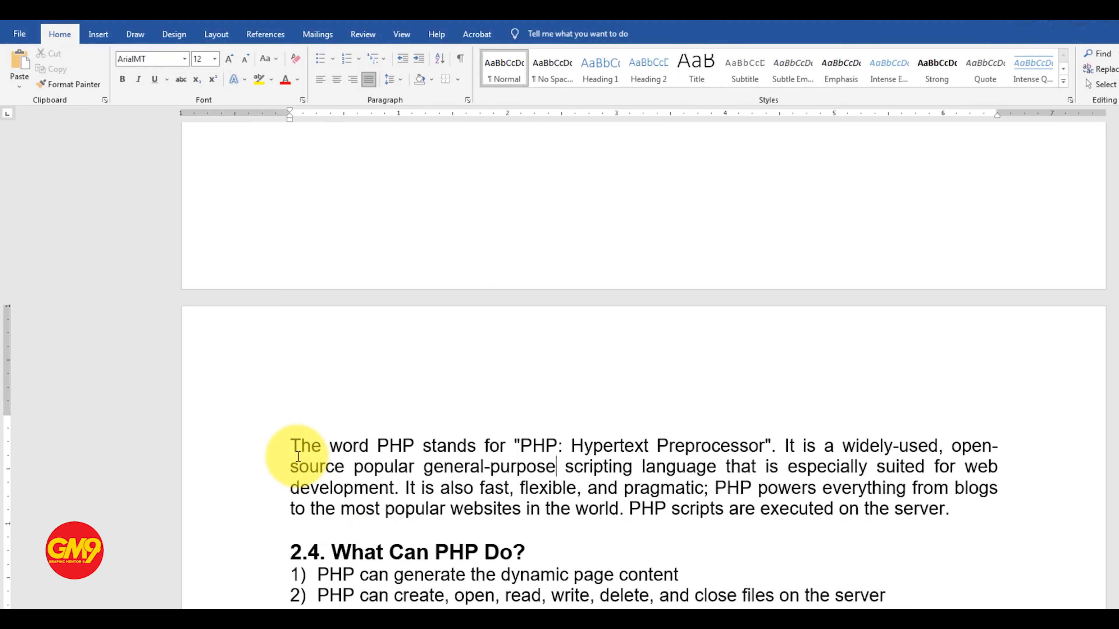
Step: Set the line spacing of the justified paragraph above "2.4. What Can PHP Do?" to 1.5
left_click_drag(294, 446, 956, 512)
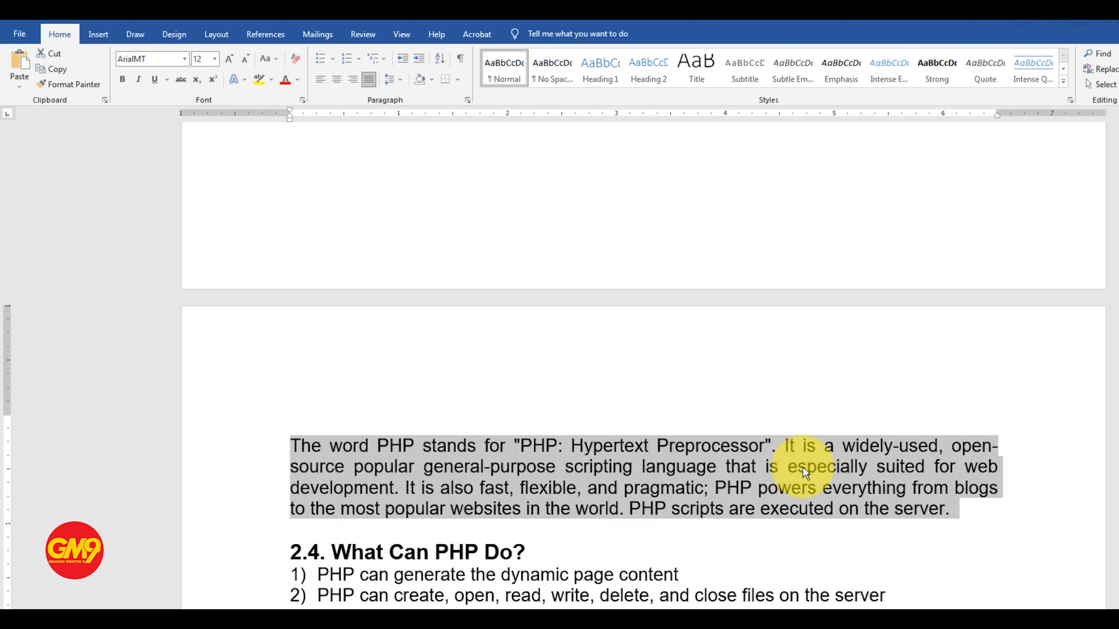
left_click(401, 79)
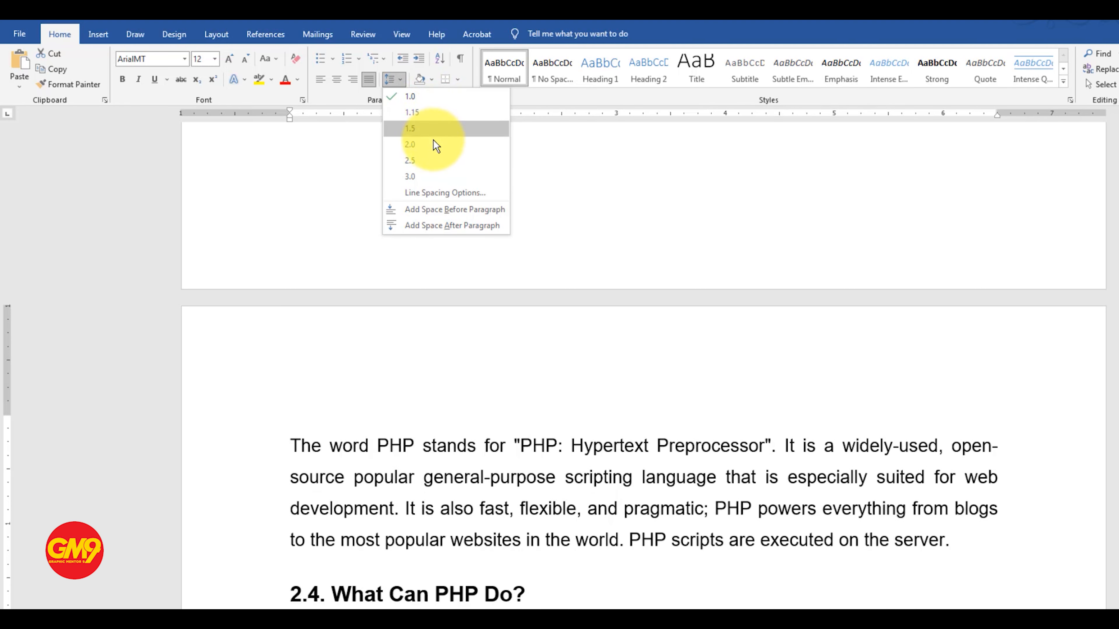
left_click(435, 129)
left_click(827, 510)
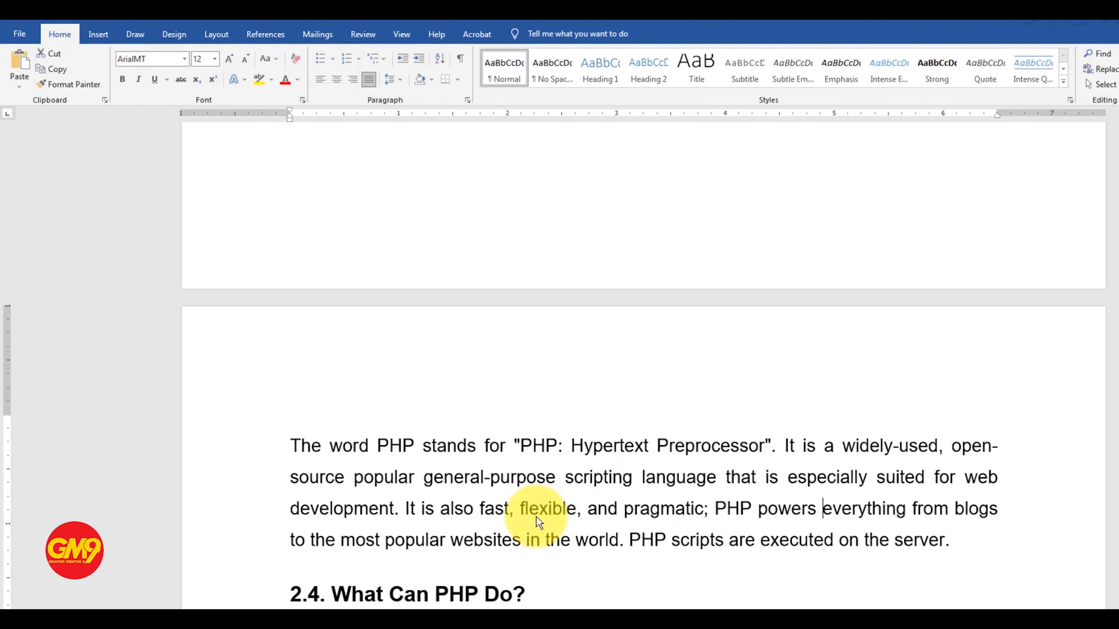
Step: Apply standard yellow shading to the whole justified paragraph above "2.4. What Can PHP Do?"
scroll(560, 441, "up", 4)
scroll(561, 441, "down", 2)
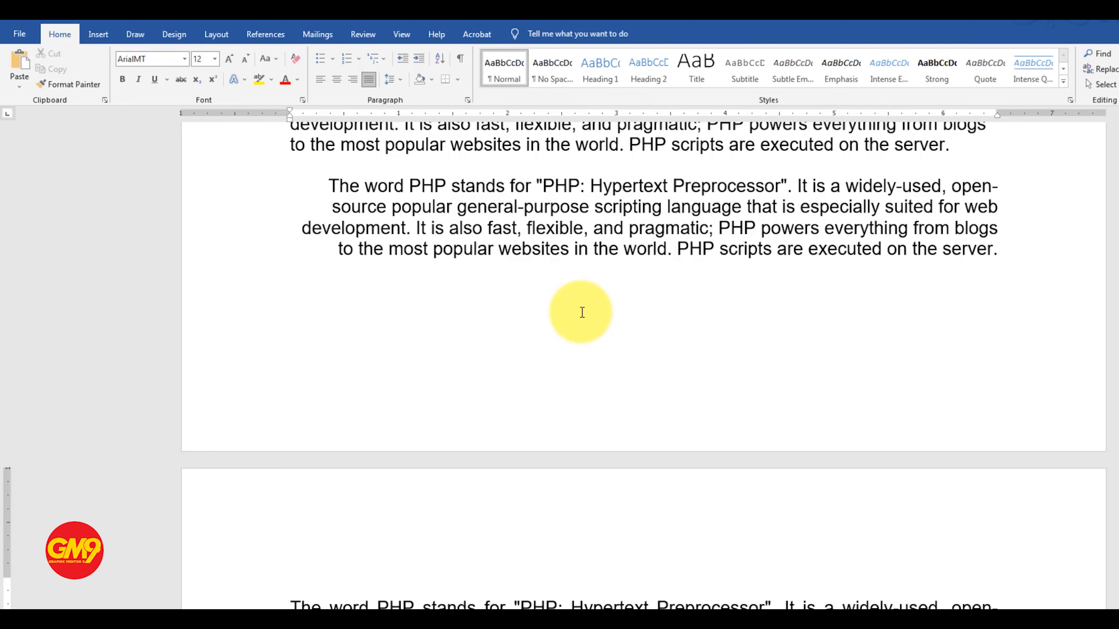
scroll(555, 311, "down", 4)
scroll(538, 309, "down", 1)
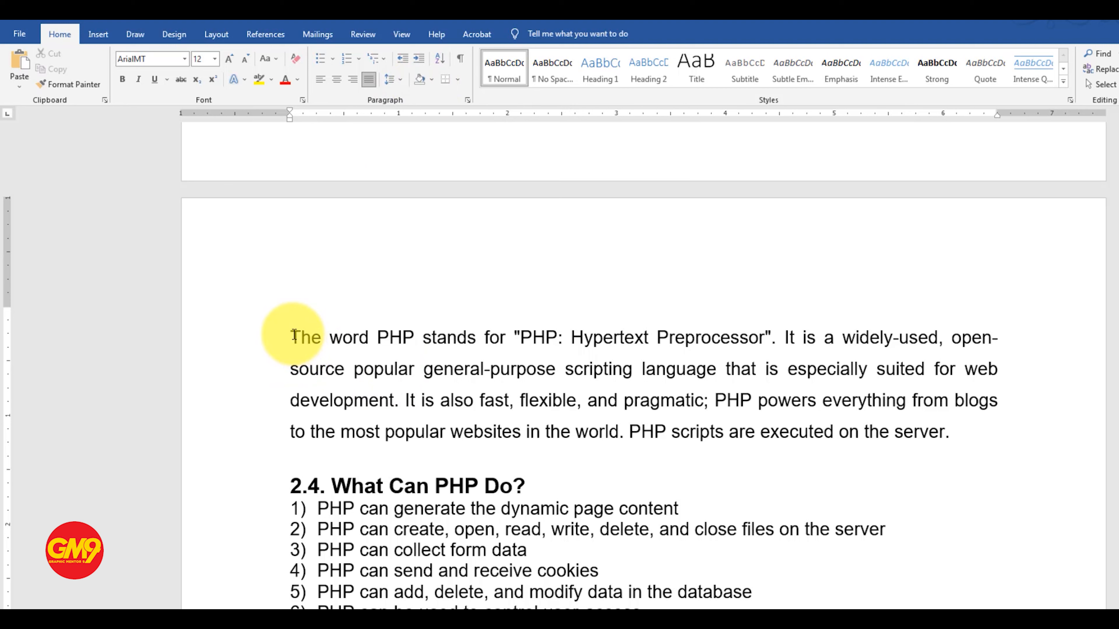
left_click_drag(293, 335, 966, 437)
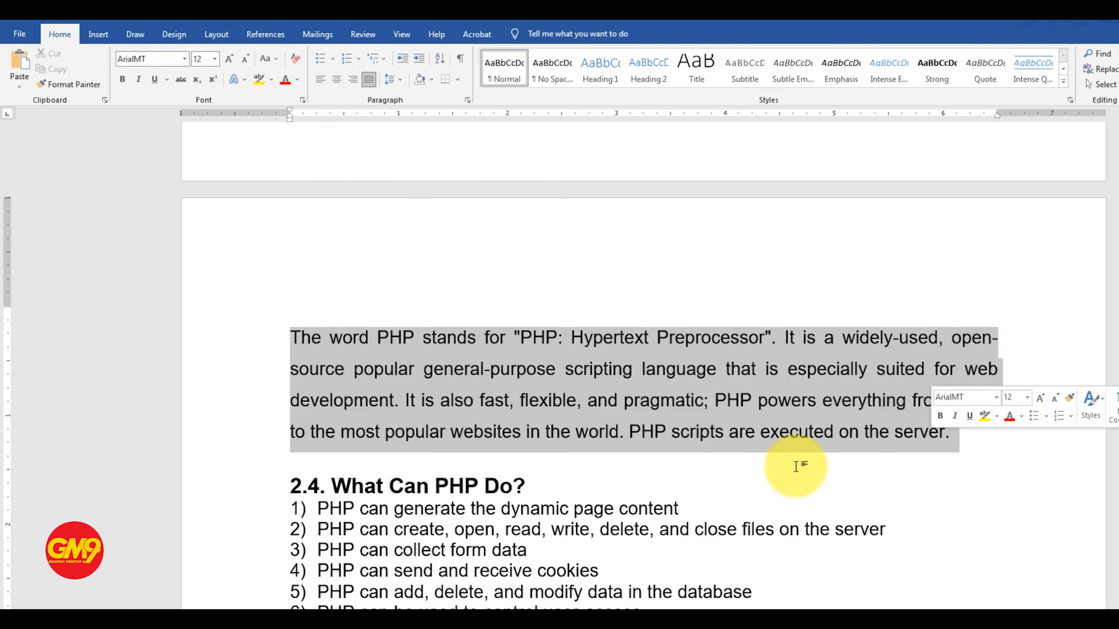
left_click(432, 79)
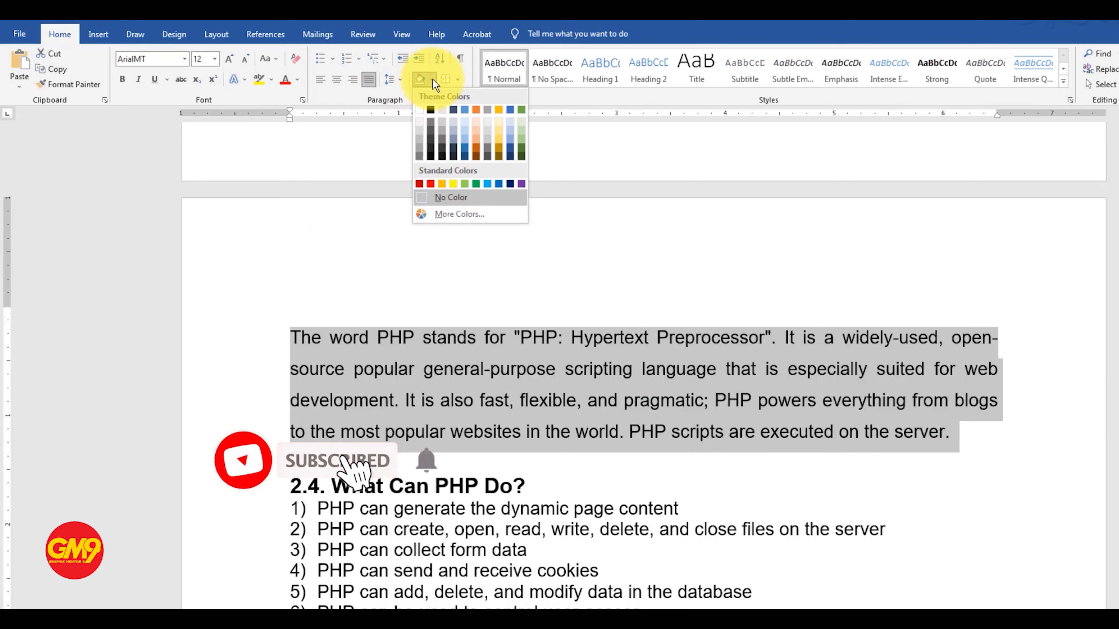
left_click(454, 185)
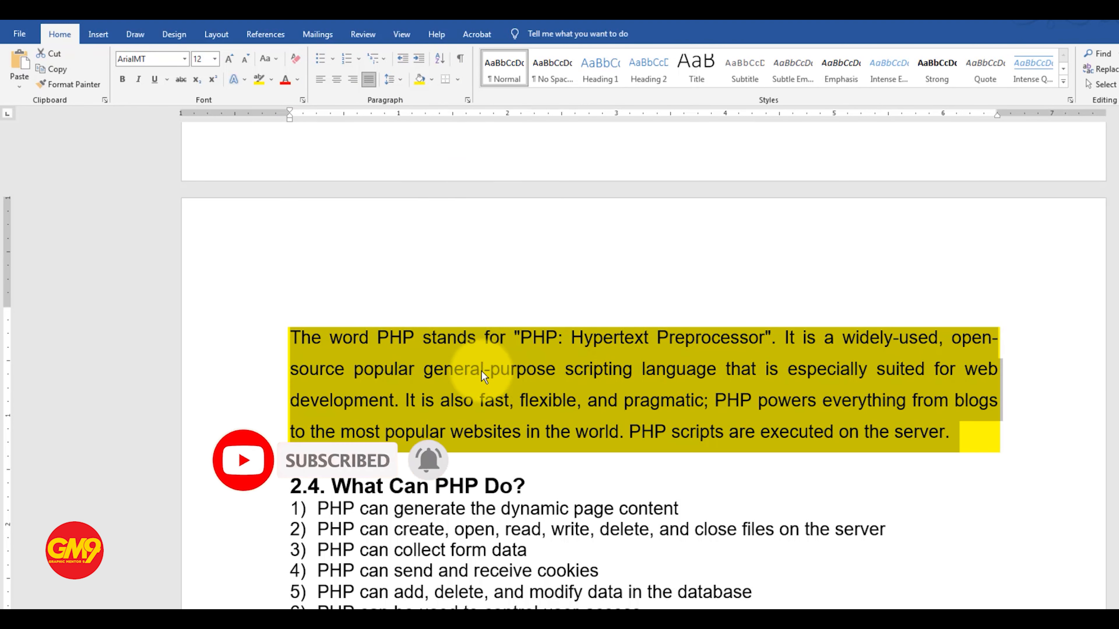